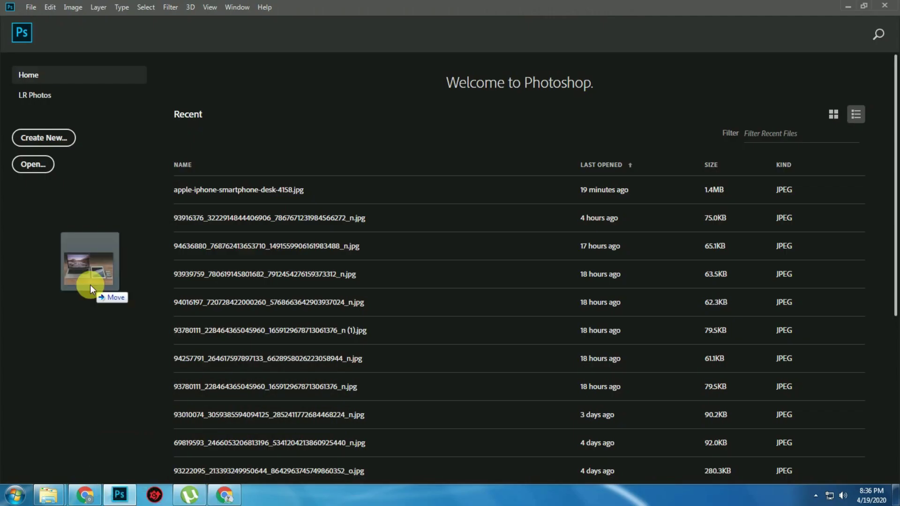
# Unlock the Background layer of the desk photo and activate the Pen tool over the laptop screen.
pyautogui.scroll(5, 255, 237)
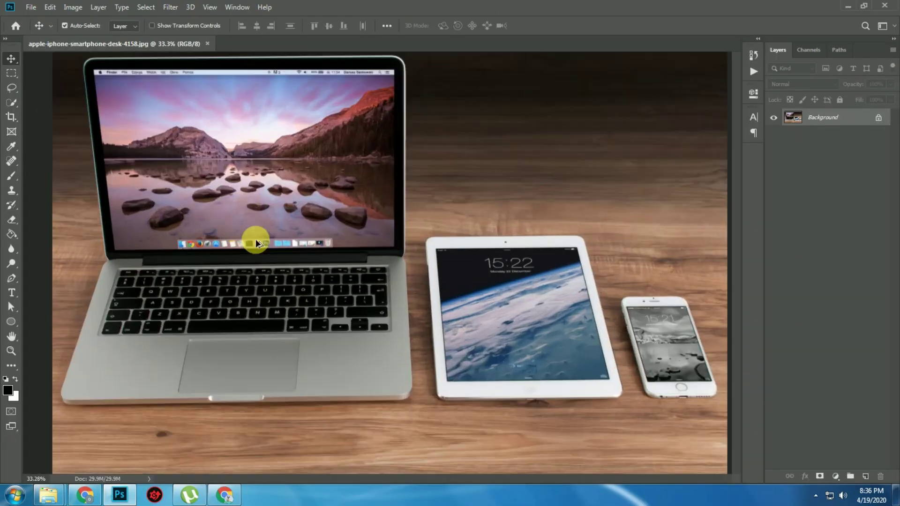
pyautogui.scroll(2, 267, 321)
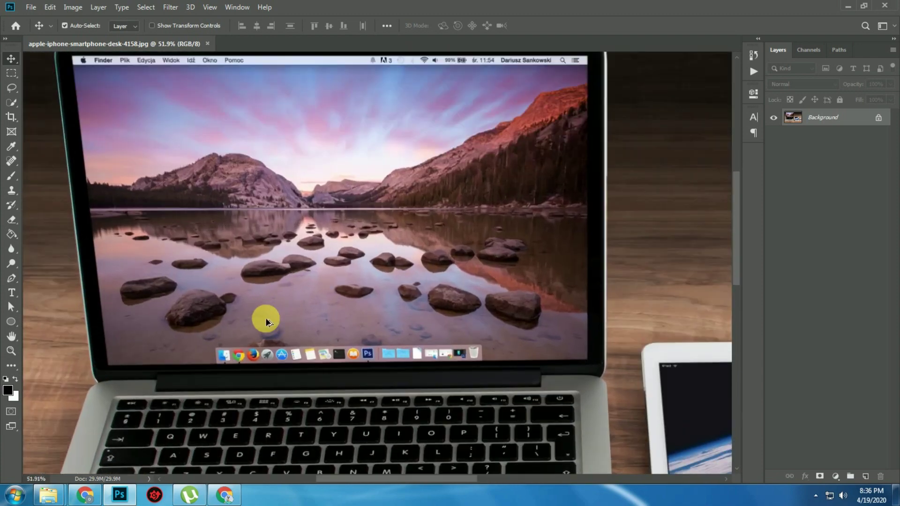
pyautogui.scroll(-4, 364, 357)
pyautogui.hotkey('ctrl', '0')
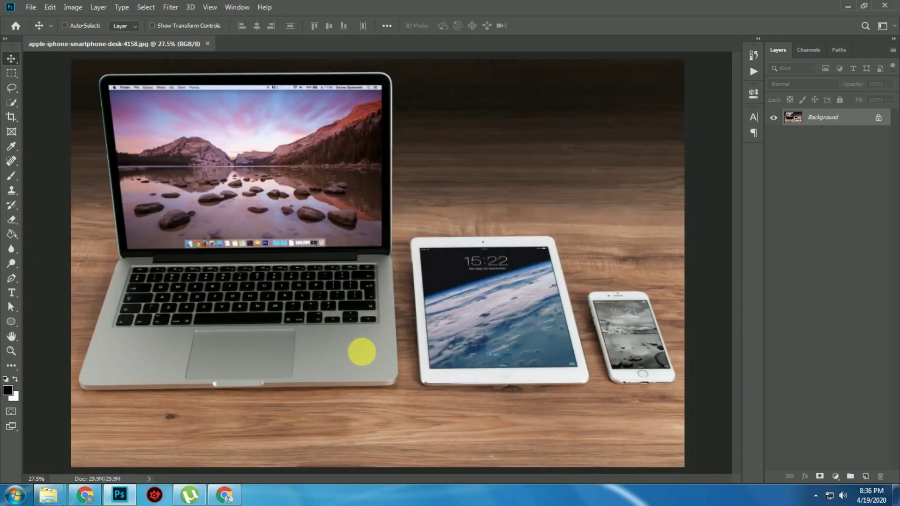
pyautogui.click(879, 120)
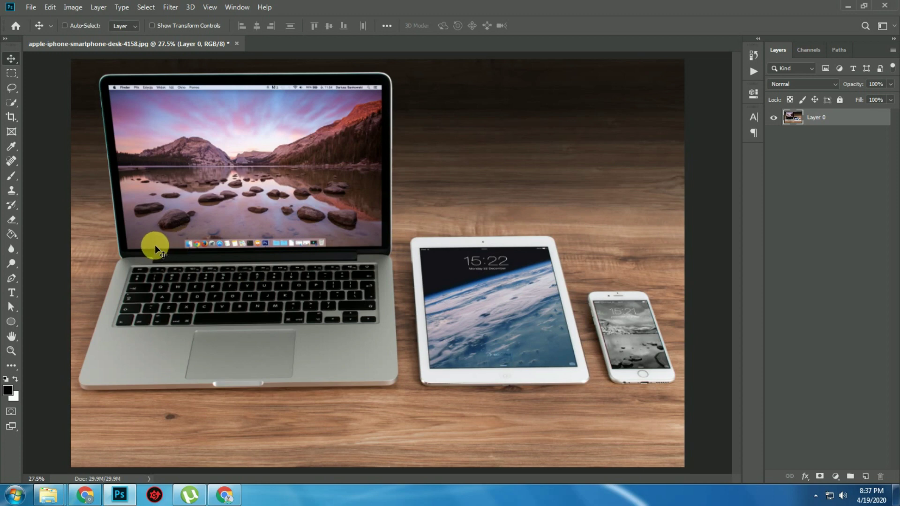
pyautogui.click(17, 282)
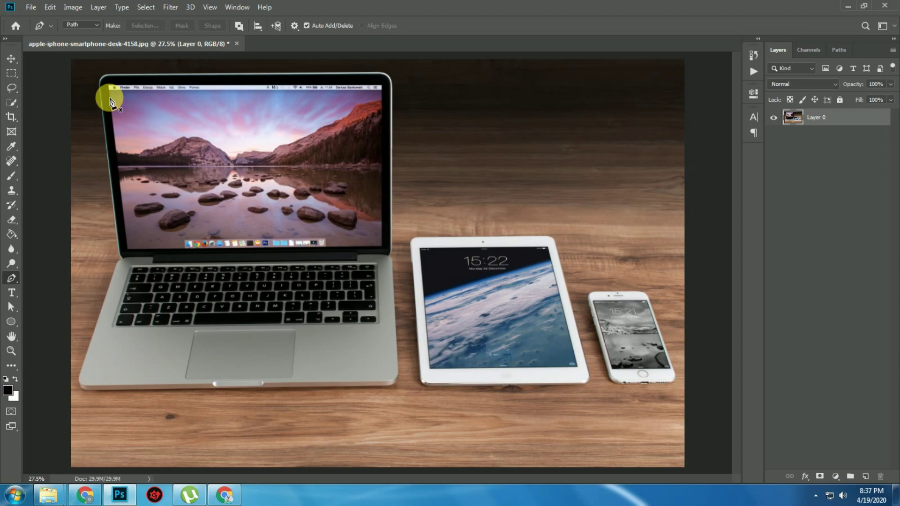
pyautogui.scroll(5, 110, 102)
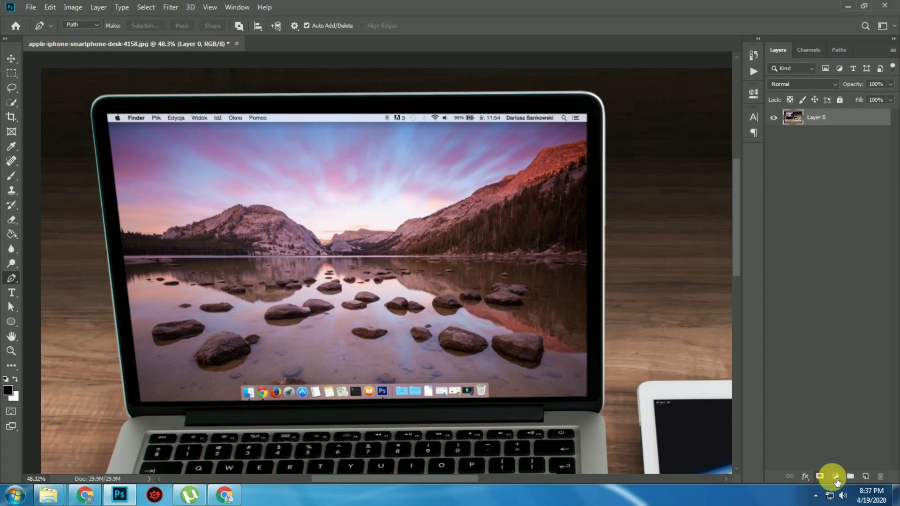
pyautogui.click(834, 477)
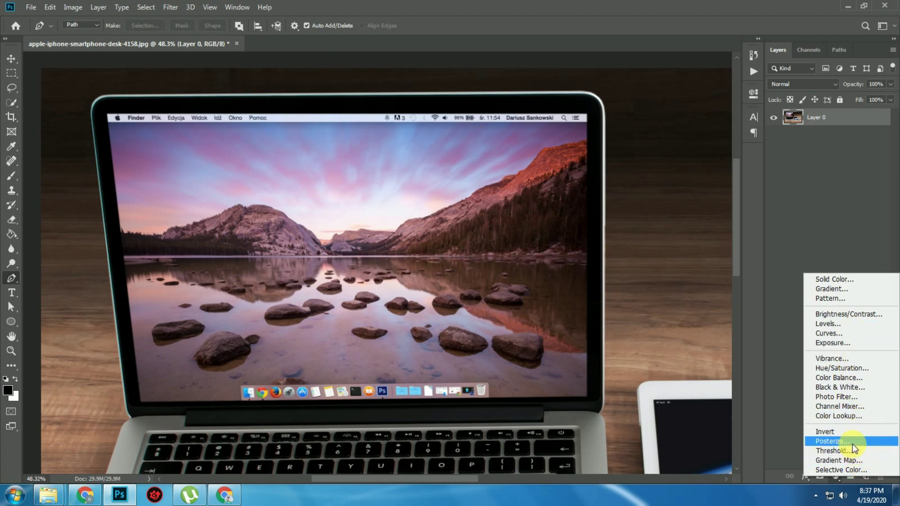
pyautogui.click(821, 478)
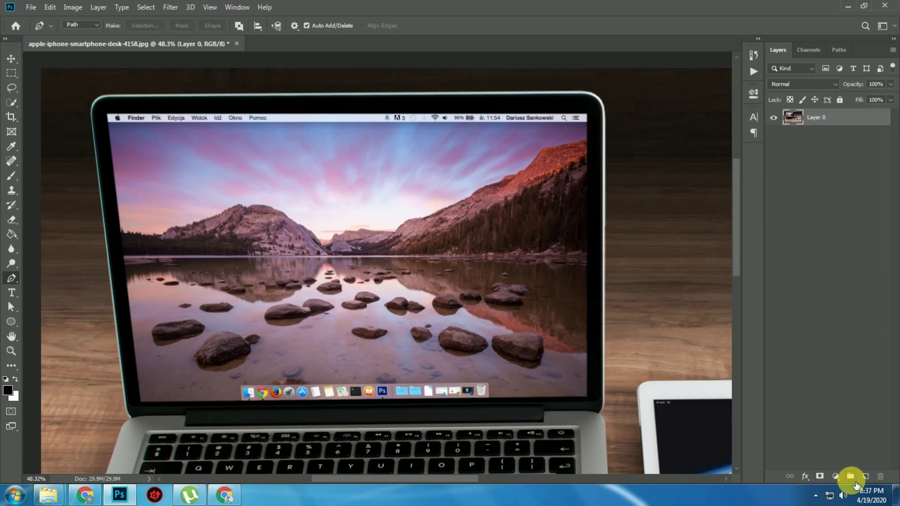
pyautogui.click(850, 476)
pyautogui.hotkey('ctrl', 'z')
# Add a new empty layer above the photo layer and set the Pen tool to Path mode.
pyautogui.click(865, 476)
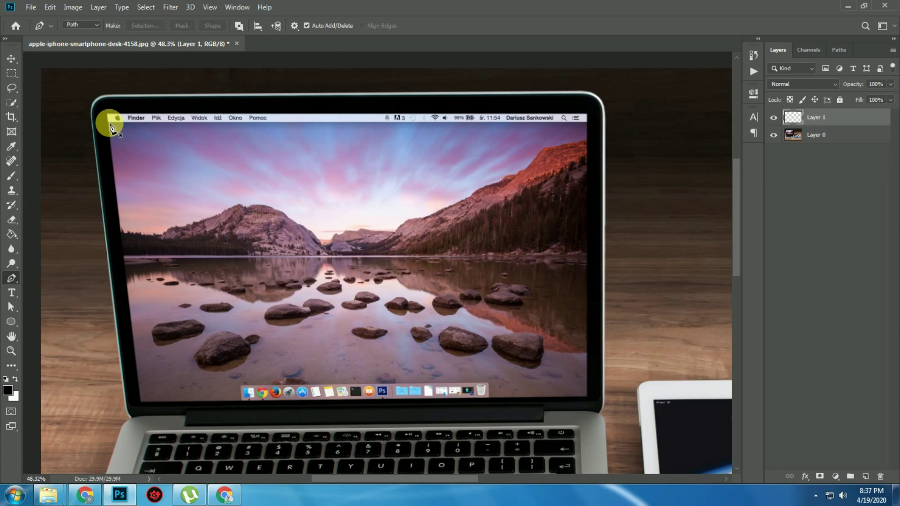
pyautogui.scroll(4, 109, 128)
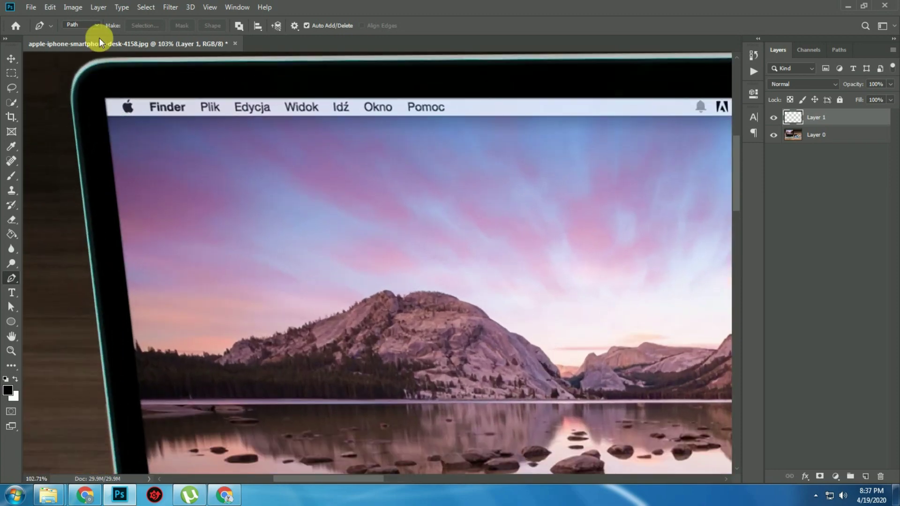
pyautogui.click(95, 24)
pyautogui.click(76, 36)
pyautogui.scroll(-3, 232, 164)
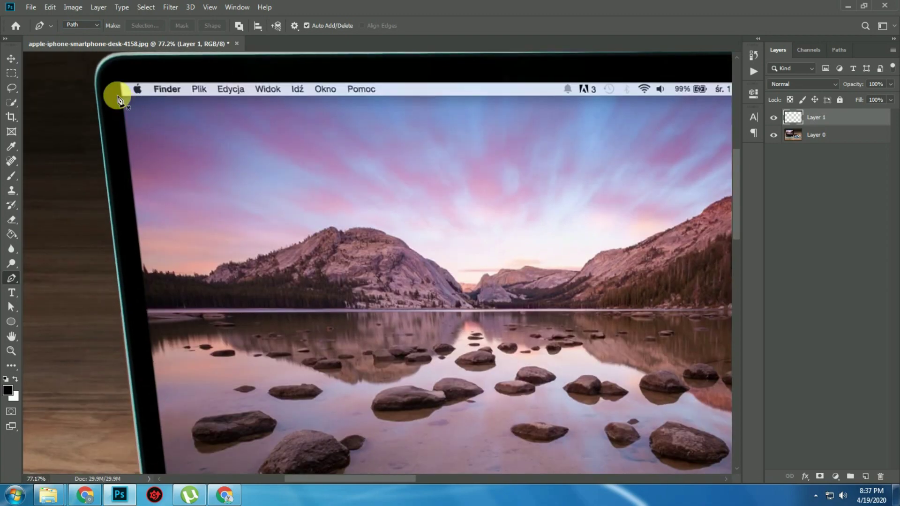
# Start a pen path just below the laptop's menu bar at its left end and trace the display's upper-right and lower-right corners.
pyautogui.click(123, 101)
pyautogui.hscroll(6, 281, 150)
pyautogui.scroll(1, 335, 193)
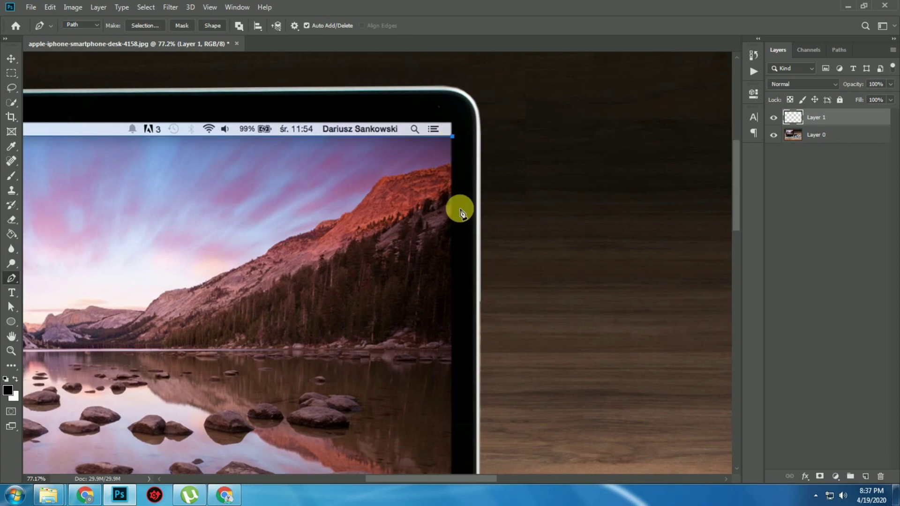
pyautogui.scroll(-8, 460, 207)
pyautogui.scroll(4, 453, 241)
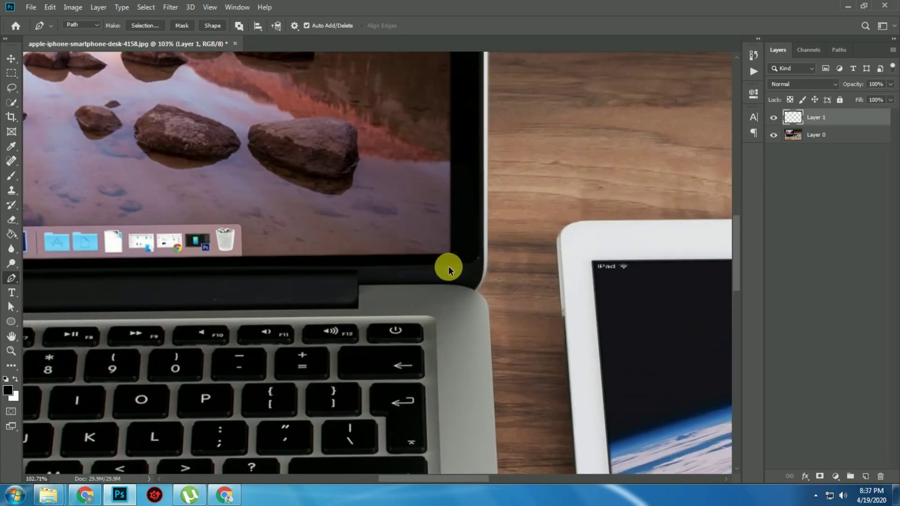
pyautogui.click(452, 250)
pyautogui.hscroll(-10, 361, 283)
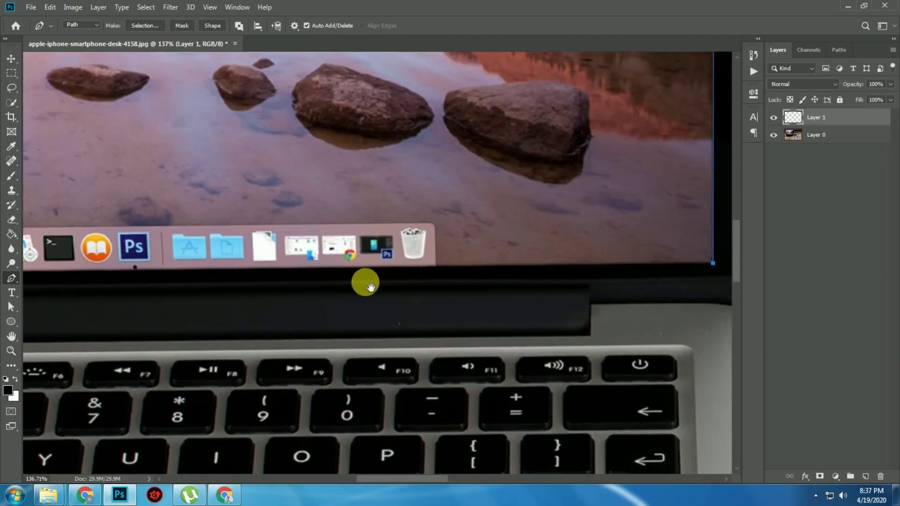
# Continue the path along the display's lower edge and up around the dock's right end with a curved corner.
pyautogui.hscroll(7, 247, 277)
pyautogui.scroll(4, 402, 281)
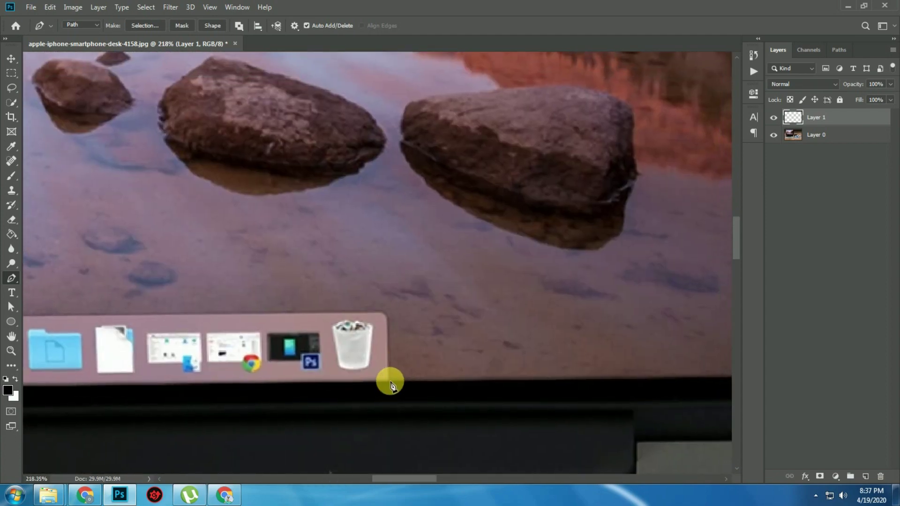
pyautogui.click(389, 381)
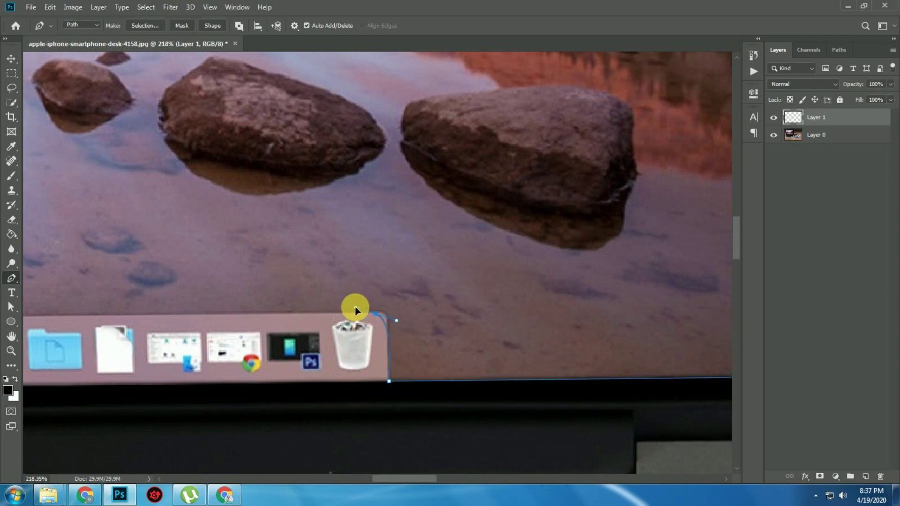
pyautogui.hotkey('ctrl', 'z')
pyautogui.moveTo(360, 312); pyautogui.dragTo(372, 312)
pyautogui.moveTo(368, 313); pyautogui.dragTo(430, 320)
# Trace the path along the dock's upper edge and around its rounded left corner down to the display's lower edge.
pyautogui.hscroll(-10, 430, 320)
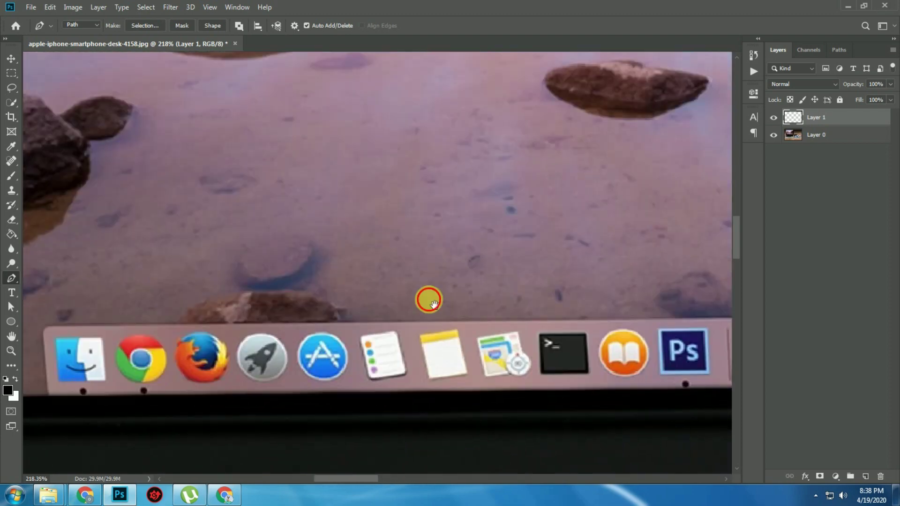
pyautogui.scroll(2, 464, 305)
pyautogui.scroll(1, 475, 324)
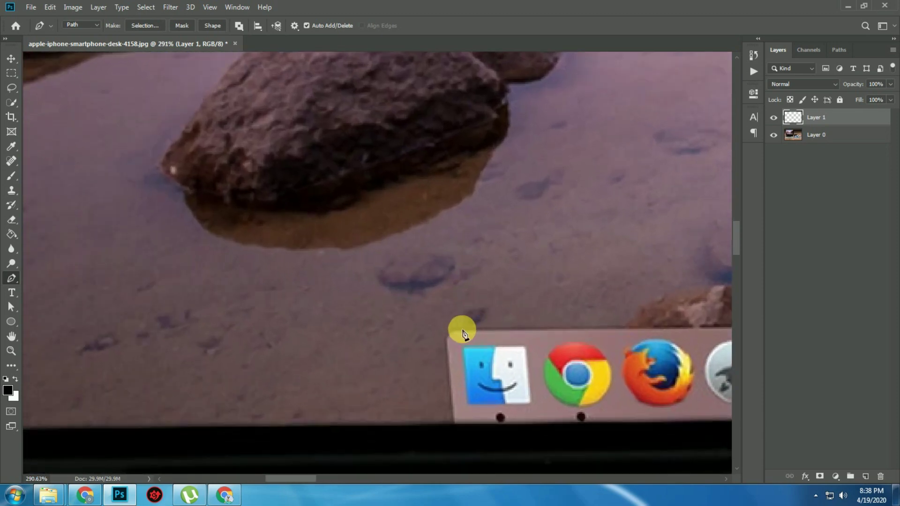
pyautogui.click(461, 332)
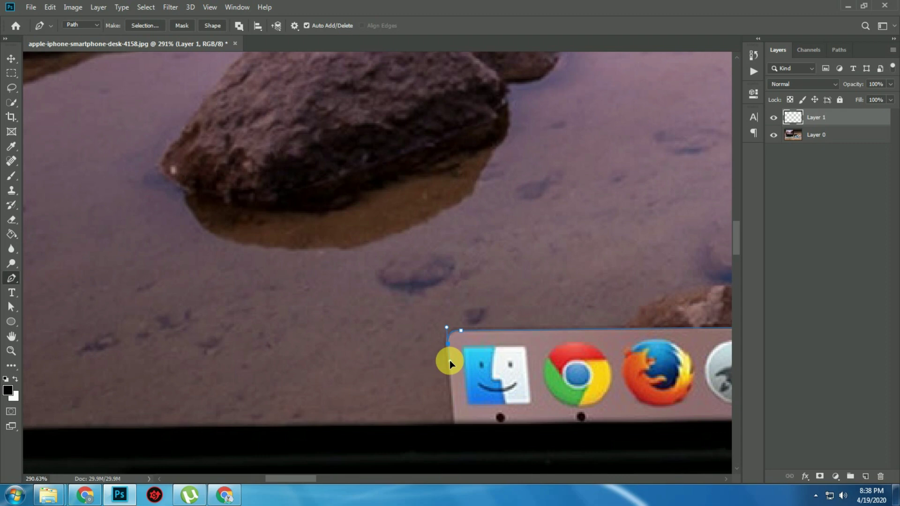
pyautogui.scroll(-2, 450, 356)
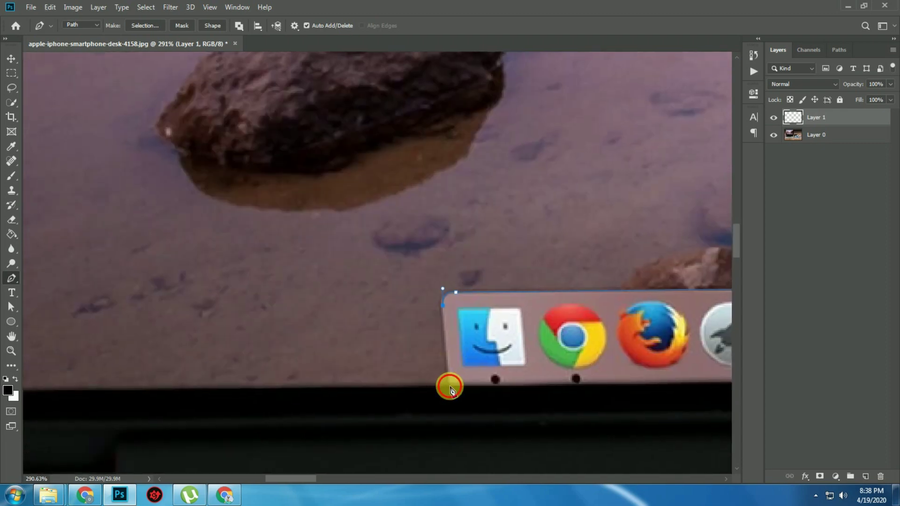
# Extend the path to the display's lower-left corner and close it at the starting point below the menu bar.
pyautogui.hscroll(-10, 450, 388)
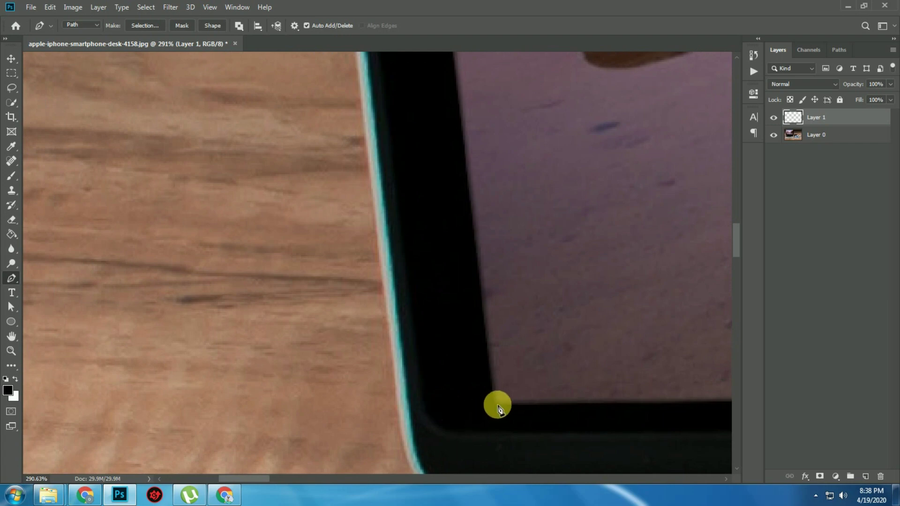
pyautogui.click(498, 403)
pyautogui.scroll(10, 498, 451)
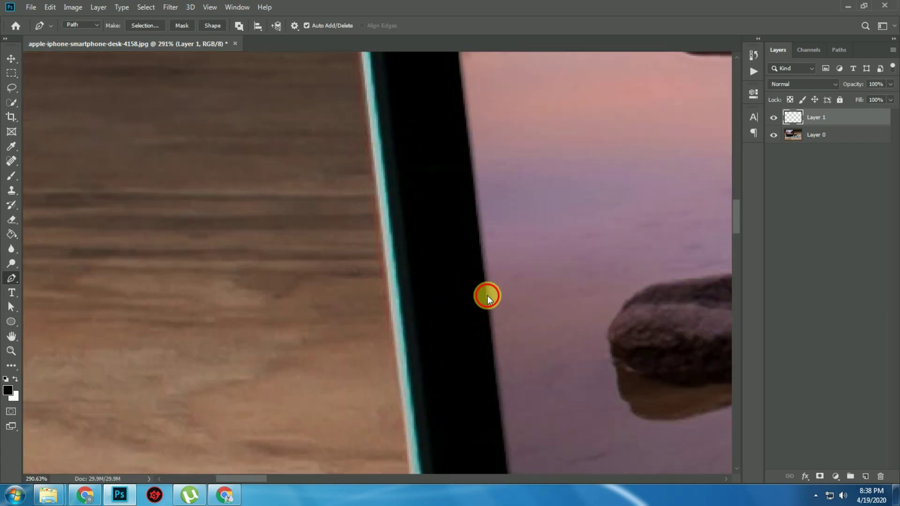
pyautogui.click(469, 350)
pyautogui.scroll(10, 469, 350)
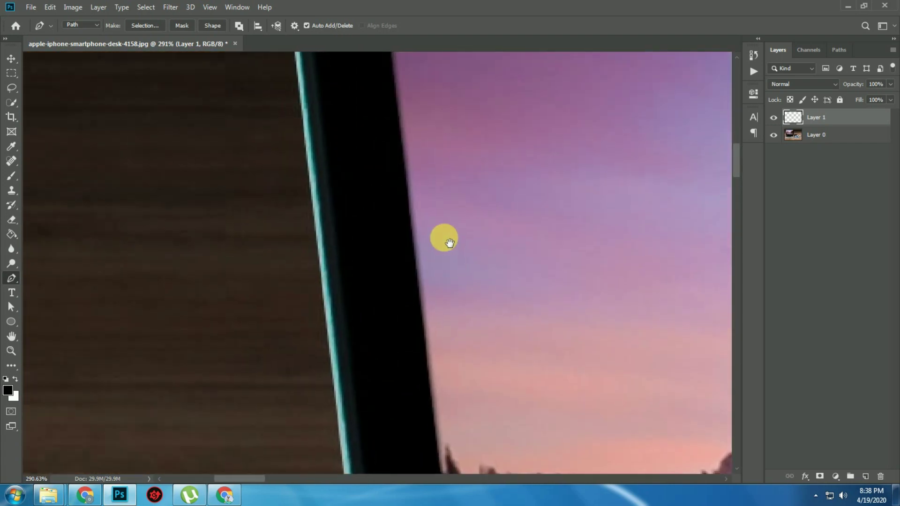
pyautogui.scroll(5, 445, 239)
pyautogui.scroll(-4, 408, 375)
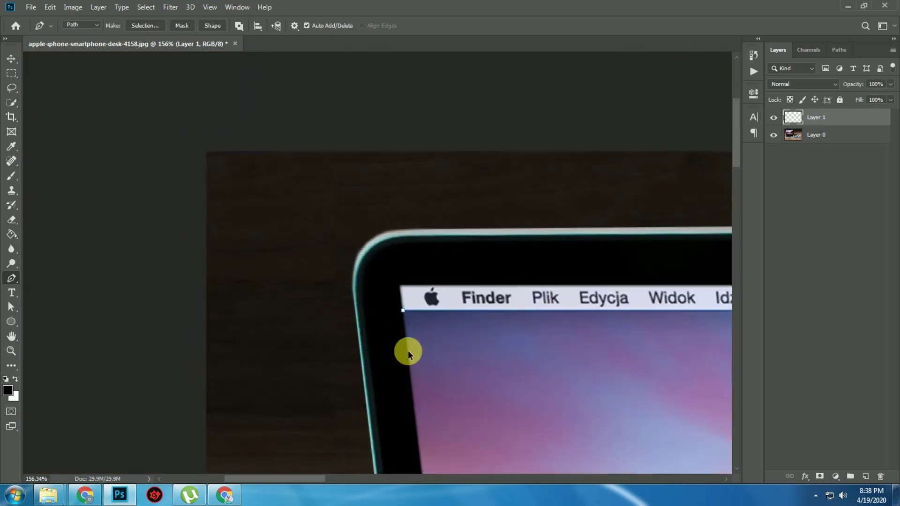
pyautogui.click(399, 298)
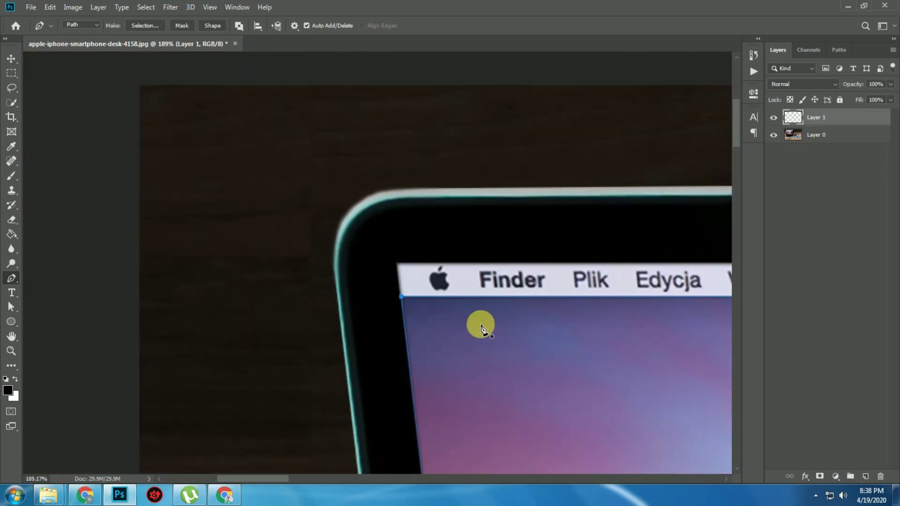
# Convert the closed screen path into a selection, fill it with the black foreground color on Layer 1, and deselect.
pyautogui.scroll(-3, 483, 337)
pyautogui.scroll(-5, 481, 341)
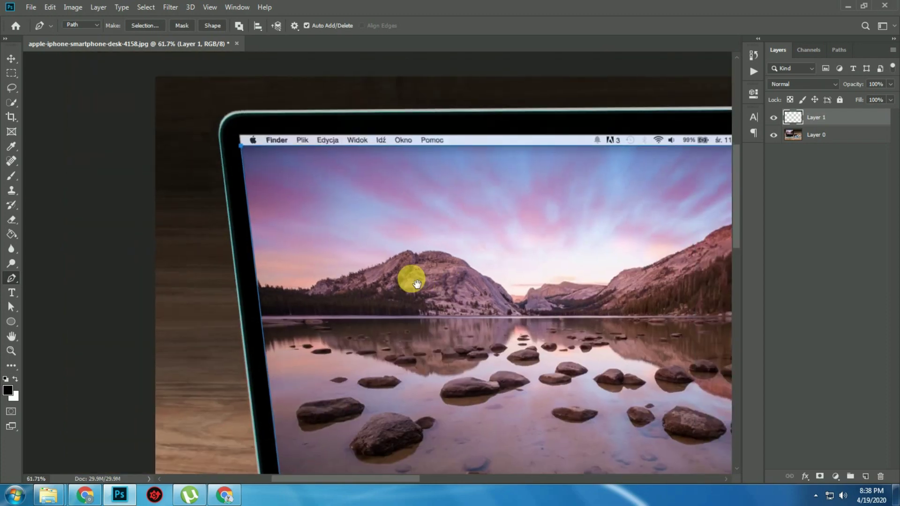
pyautogui.moveTo(416, 284); pyautogui.dragTo(351, 192)
pyautogui.scroll(-4, 355, 203)
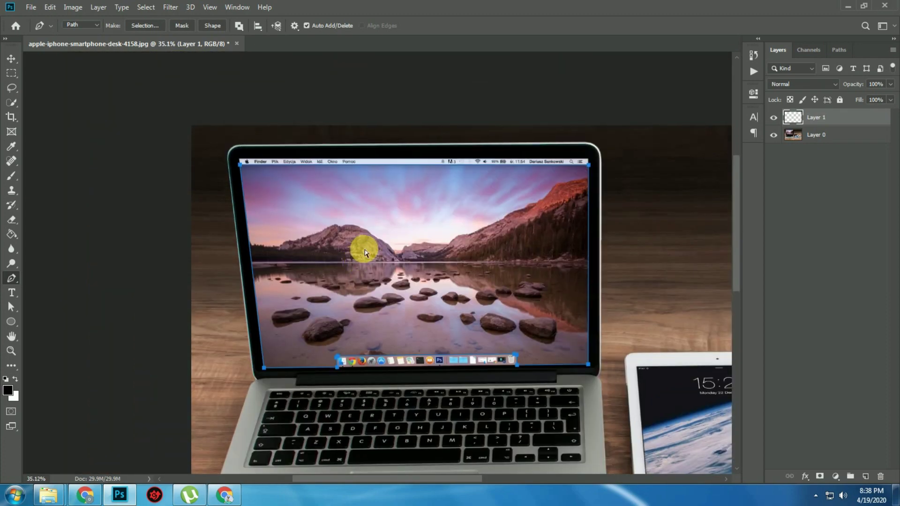
pyautogui.press('Return')
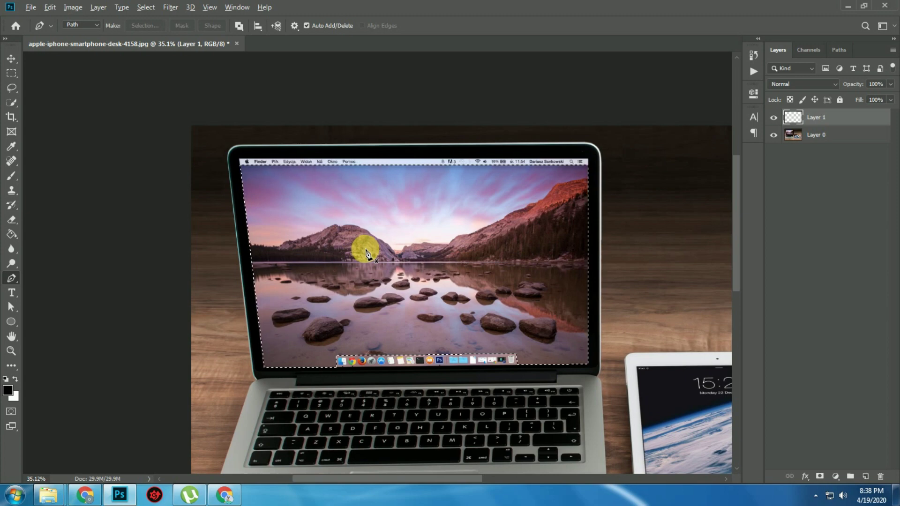
pyautogui.hotkey('alt', 'BackSpace')
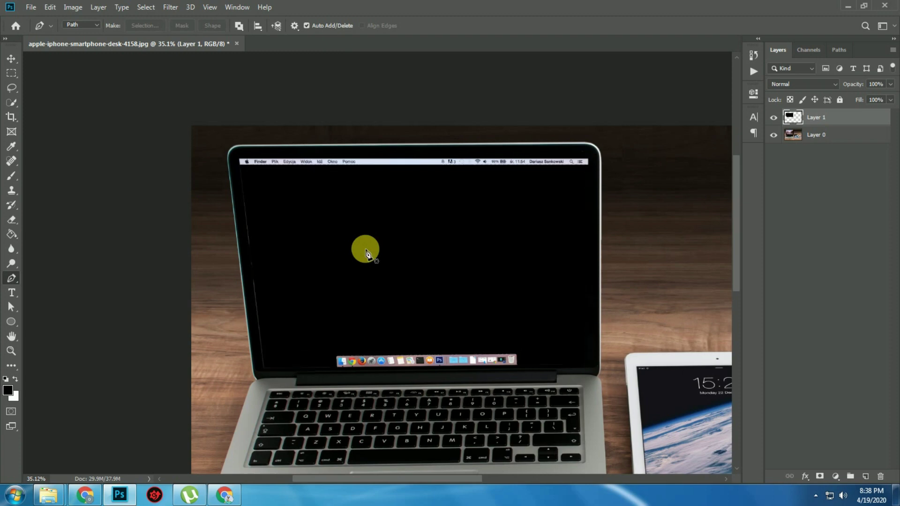
# Switch to the Move tool and toggle Layer 1's visibility to compare the black fill with the original laptop screen.
pyautogui.hscroll(-3, 420, 311)
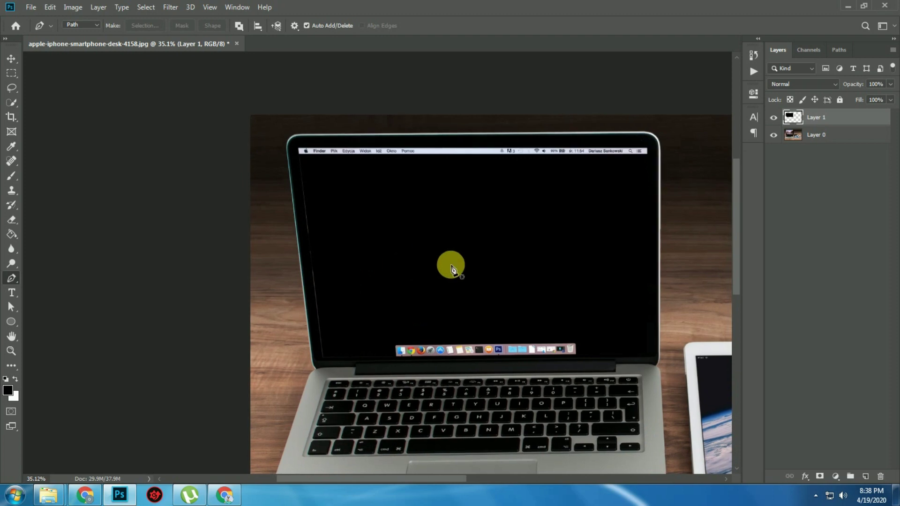
pyautogui.press('v')
pyautogui.click(774, 118)
pyautogui.click(774, 118)
pyautogui.click(779, 120)
pyautogui.click(779, 121)
pyautogui.click(780, 121)
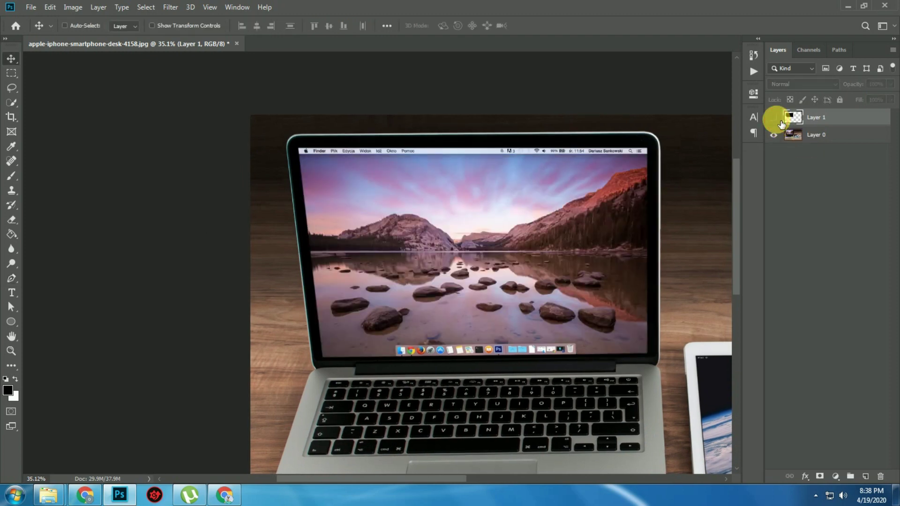
pyautogui.click(774, 118)
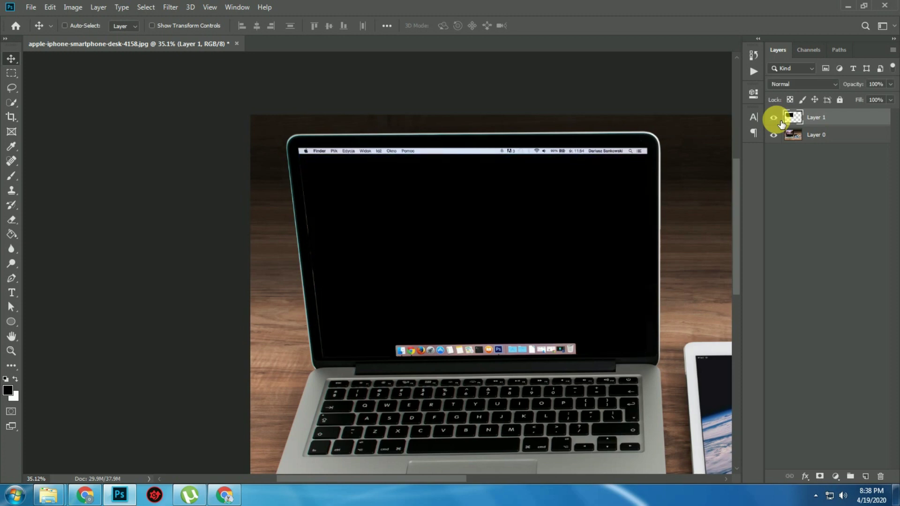
pyautogui.click(780, 122)
pyautogui.click(780, 122)
pyautogui.click(780, 122)
pyautogui.click(779, 122)
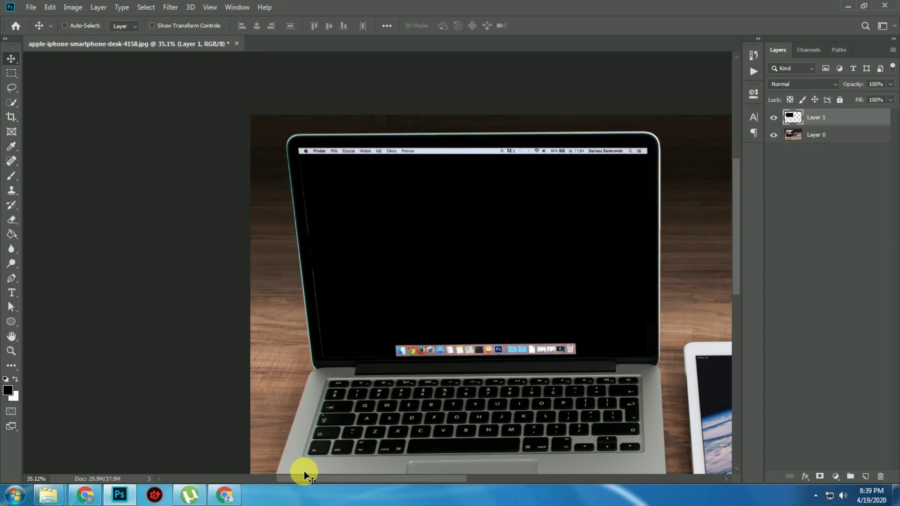
# Place the Every-Mac-wallpaper image from the 16th video folder over the upper part of the laptop screen.
pyautogui.moveTo(49, 495)
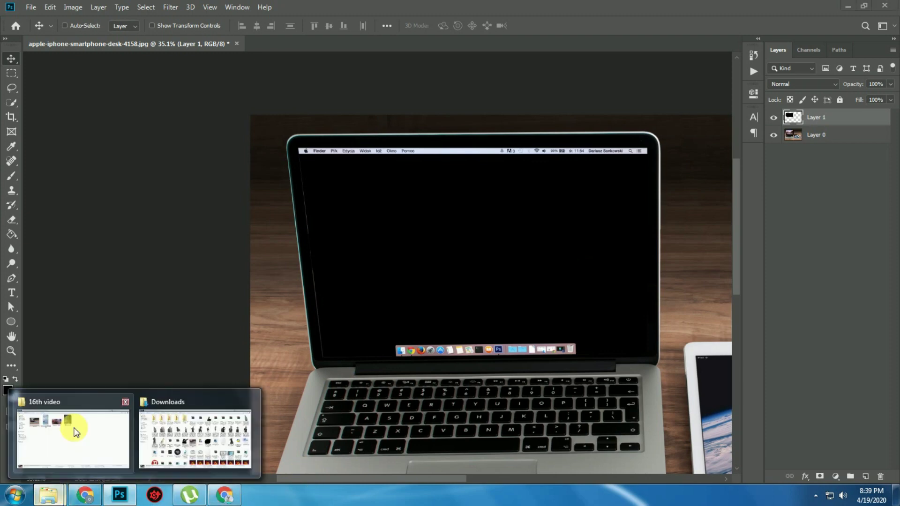
pyautogui.click(74, 430)
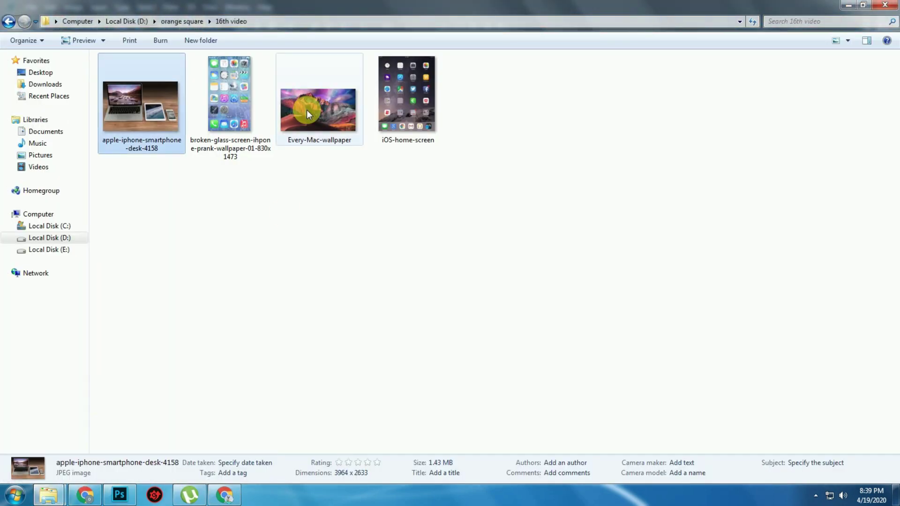
pyautogui.moveTo(316, 111); pyautogui.dragTo(505, 223)
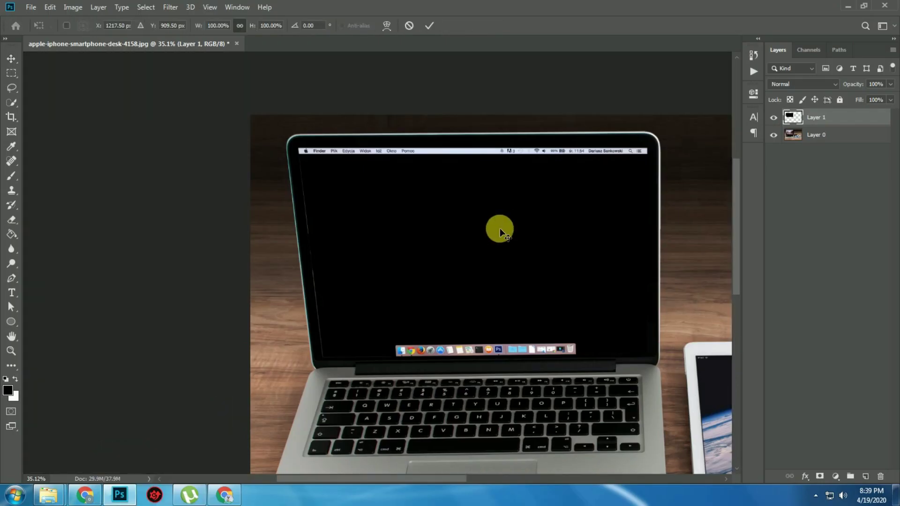
pyautogui.moveTo(490, 279); pyautogui.dragTo(426, 165)
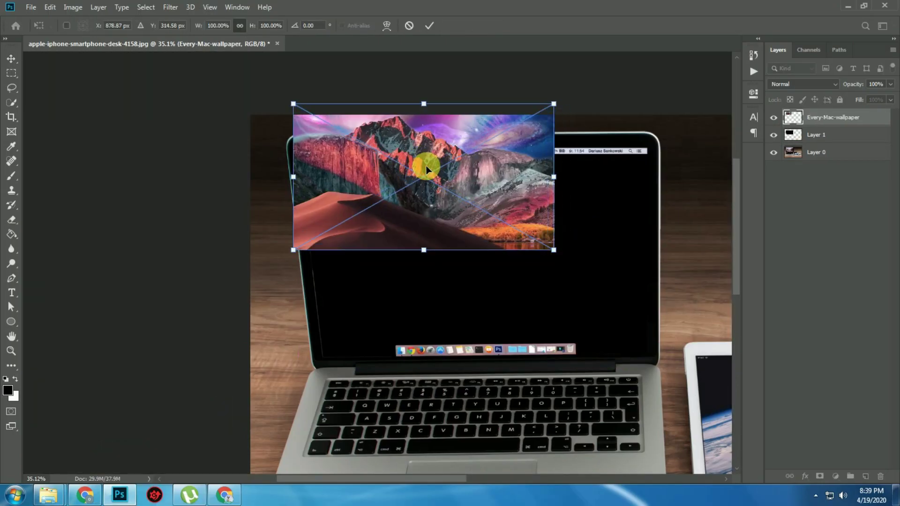
pyautogui.press('Return')
# Clip the Every-Mac-wallpaper layer to the black screen shape on Layer 1 with a clipping mask.
pyautogui.scroll(-3, 448, 172)
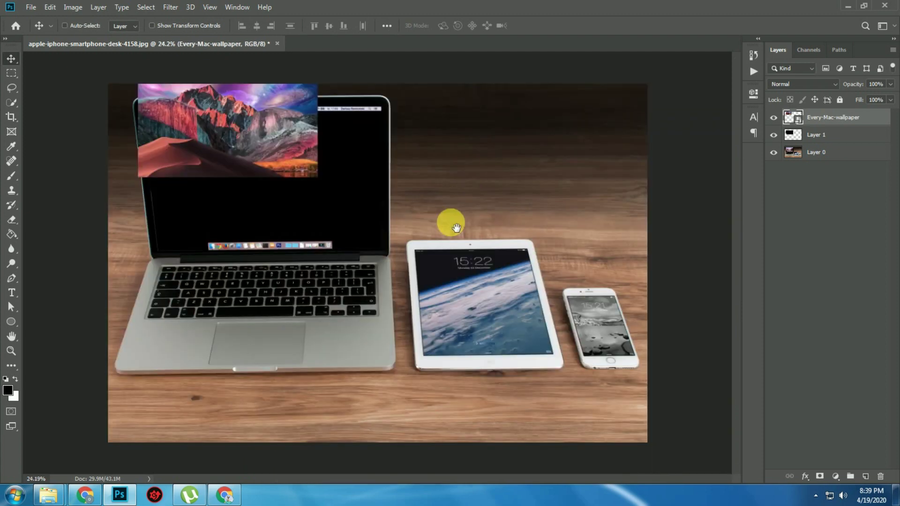
pyautogui.scroll(4, 324, 184)
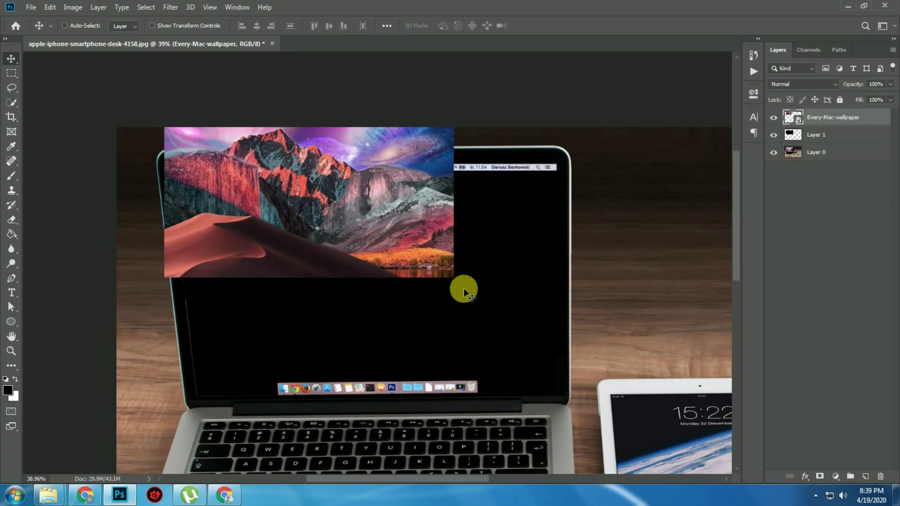
pyautogui.rightClick(821, 120)
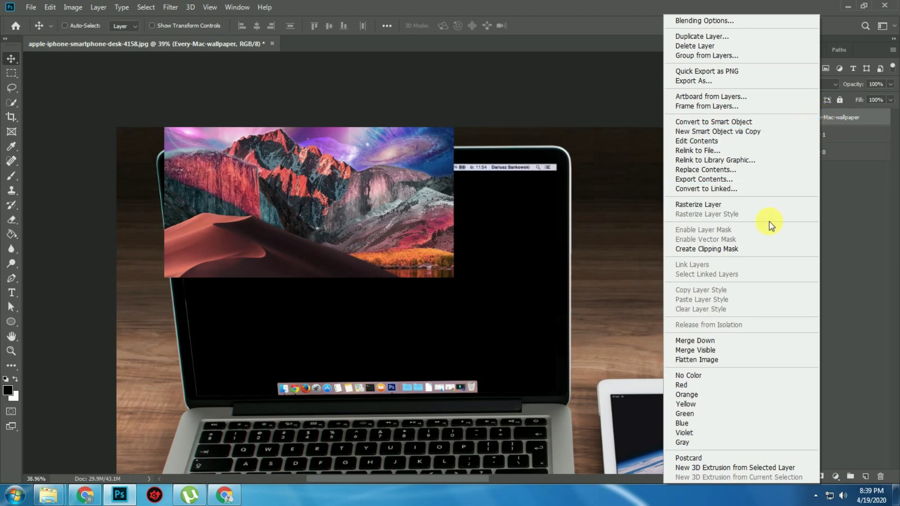
pyautogui.click(724, 255)
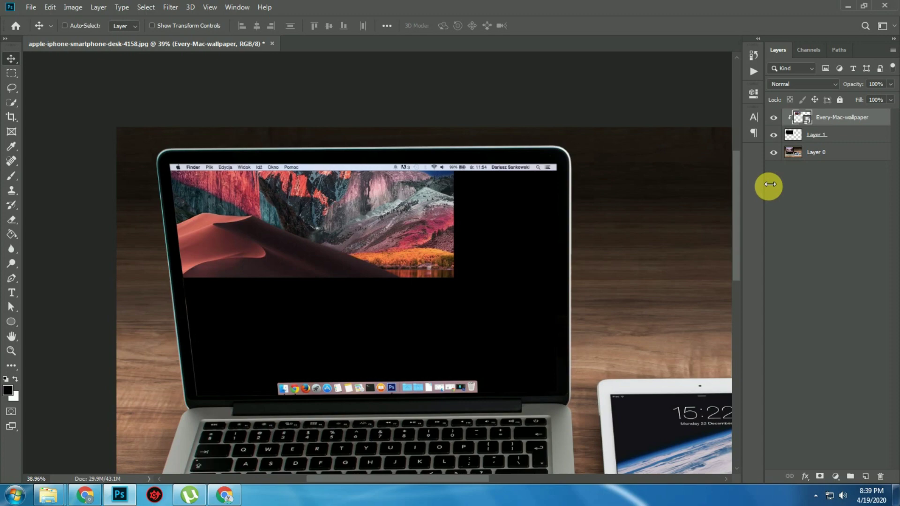
# Move the clipped wallpaper down and scale it to about 163% so it covers the whole laptop display.
pyautogui.scroll(-3, 430, 257)
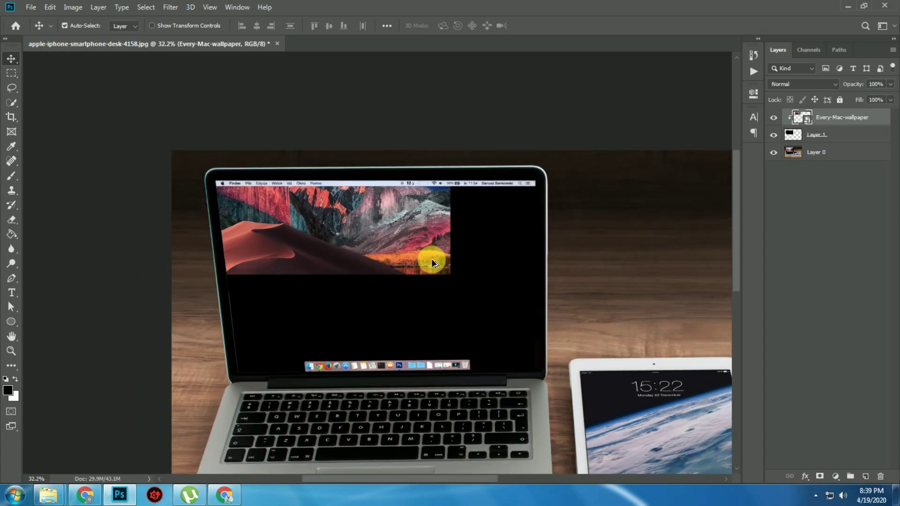
pyautogui.scroll(3, 312, 215)
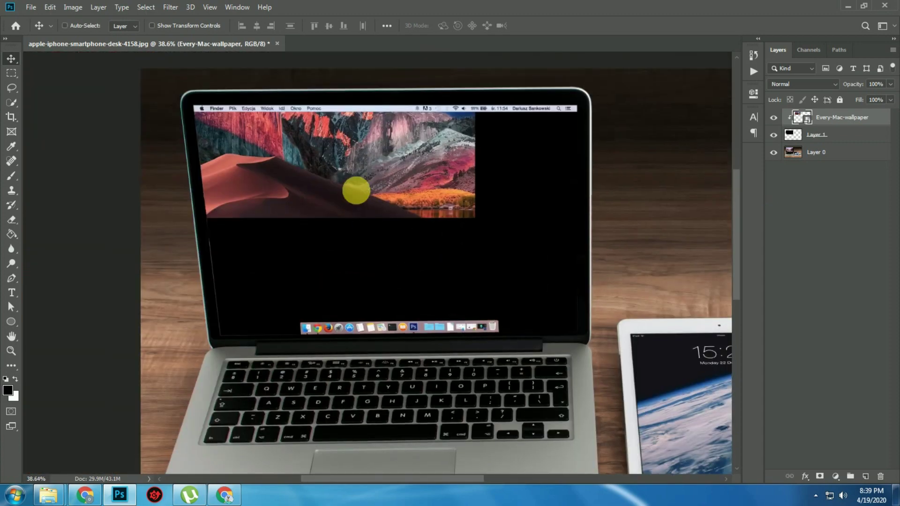
pyautogui.moveTo(350, 199); pyautogui.dragTo(368, 221)
pyautogui.hotkey('ctrl', 't')
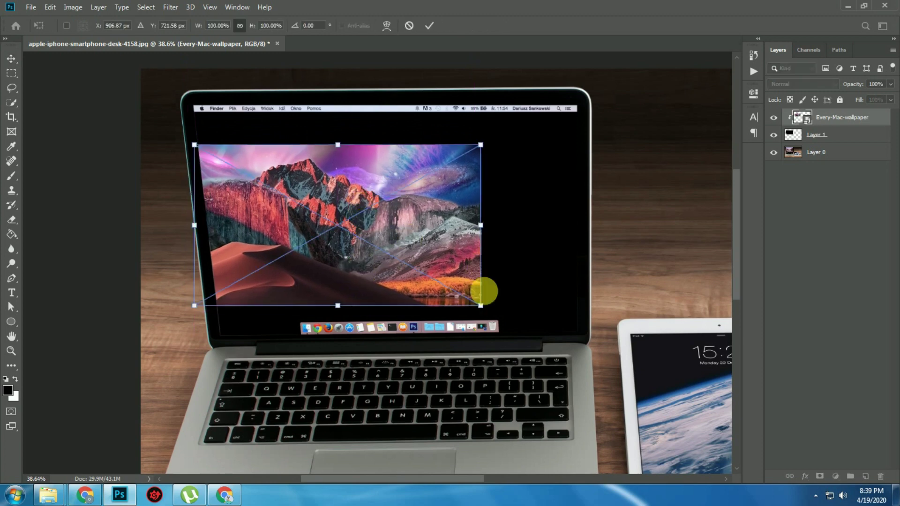
pyautogui.moveTo(482, 309); pyautogui.dragTo(567, 381)
pyautogui.moveTo(420, 267); pyautogui.dragTo(440, 272)
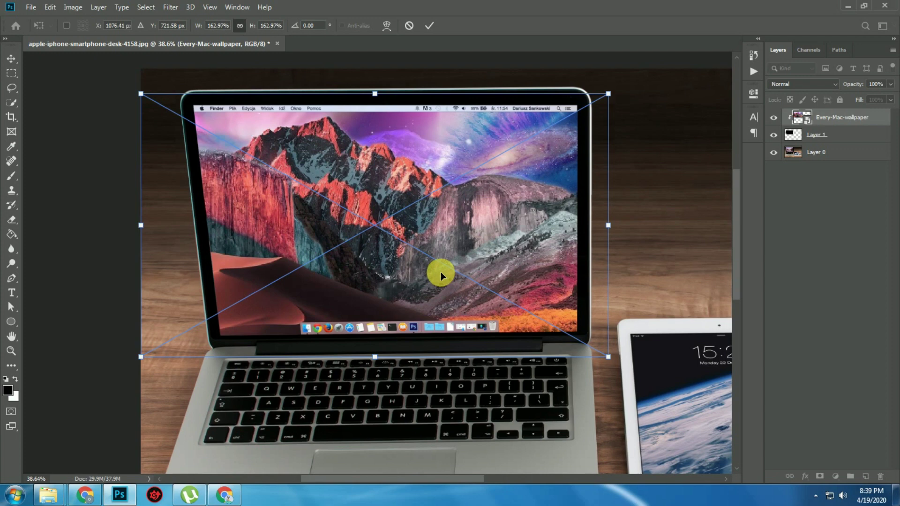
pyautogui.press('Return')
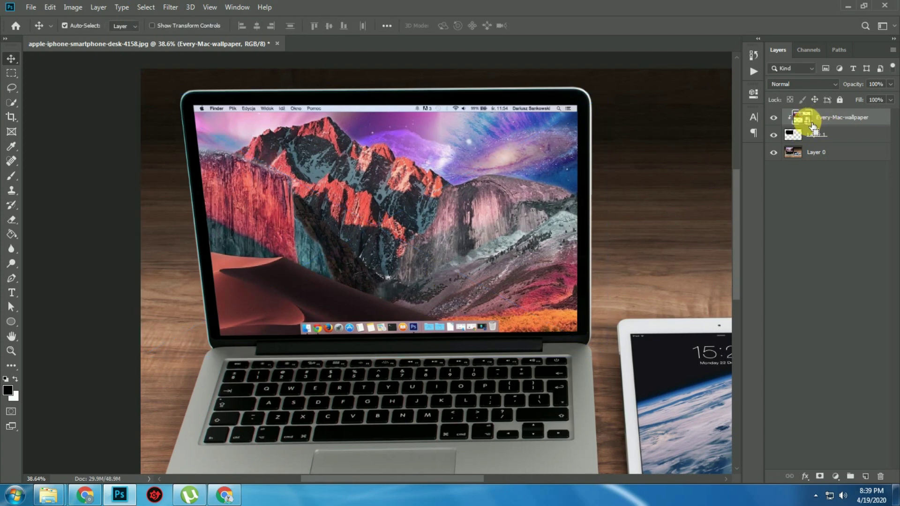
# Rasterize the Every-Mac-wallpaper layer.
pyautogui.click(825, 121)
pyautogui.rightClick(824, 122)
pyautogui.click(724, 201)
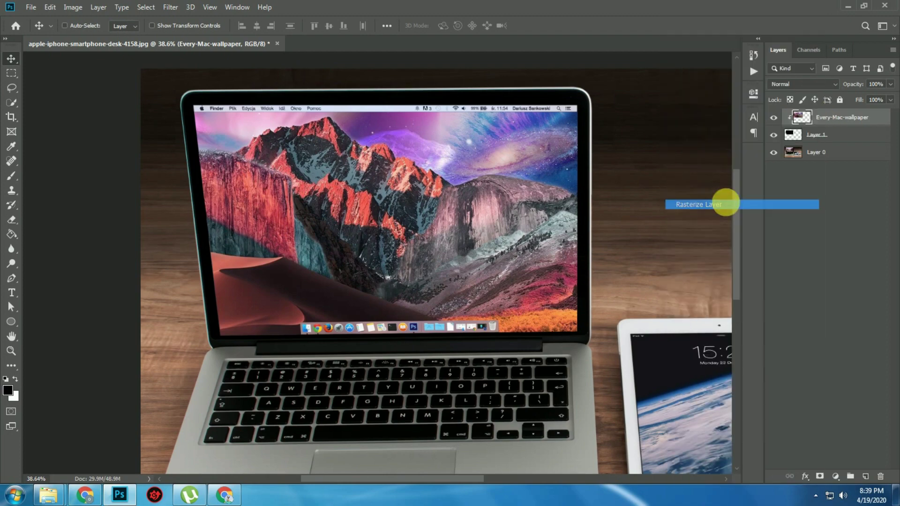
# Distort the wallpaper by fitting its four corners to the corners of the laptop display.
pyautogui.hotkey('ctrl', 't')
pyautogui.rightClick(449, 192)
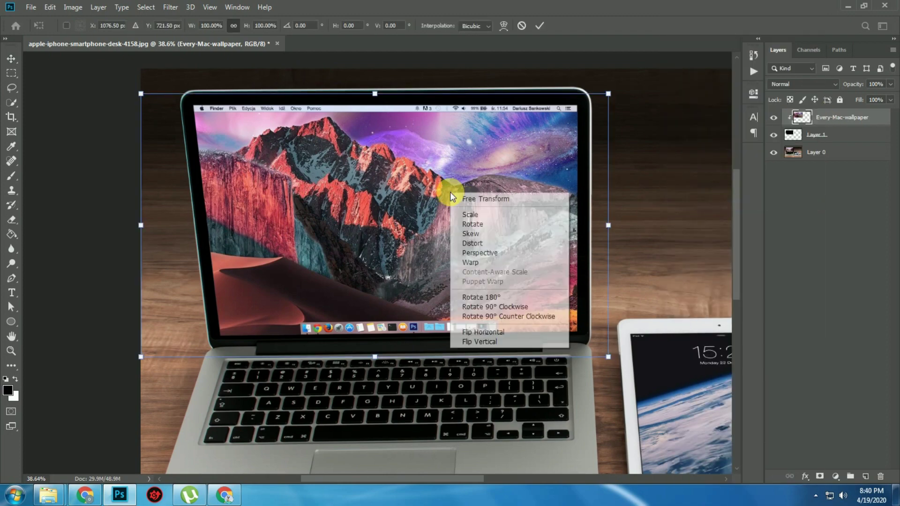
pyautogui.click(489, 244)
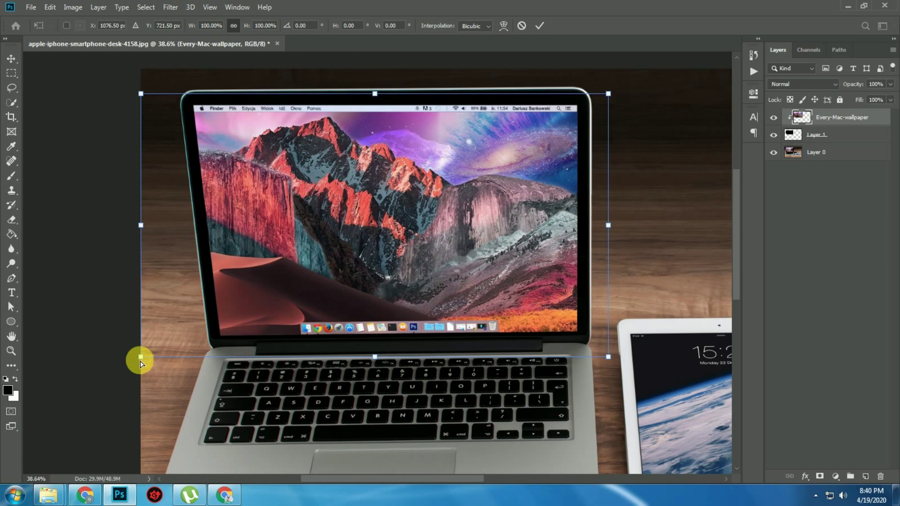
pyautogui.moveTo(142, 362); pyautogui.dragTo(216, 339)
pyautogui.moveTo(144, 100); pyautogui.dragTo(195, 114)
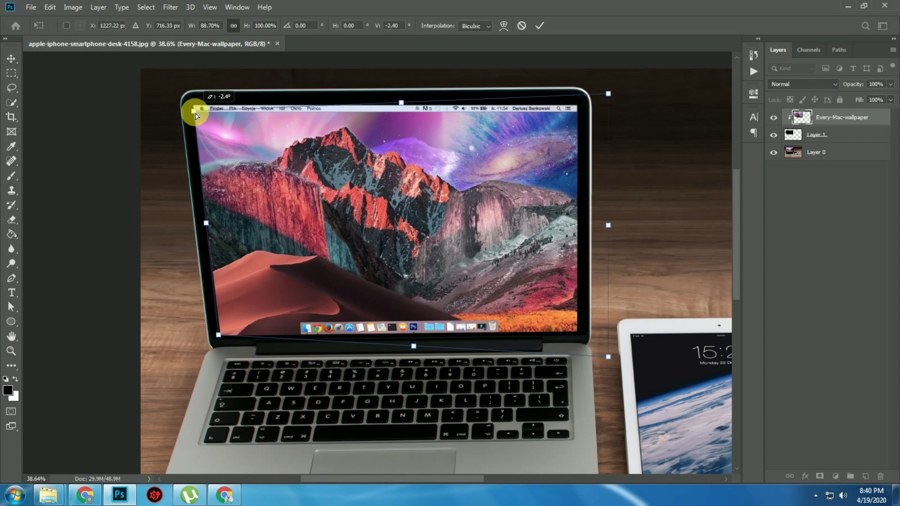
pyautogui.moveTo(608, 93); pyautogui.dragTo(580, 112)
pyautogui.moveTo(607, 356); pyautogui.dragTo(582, 331)
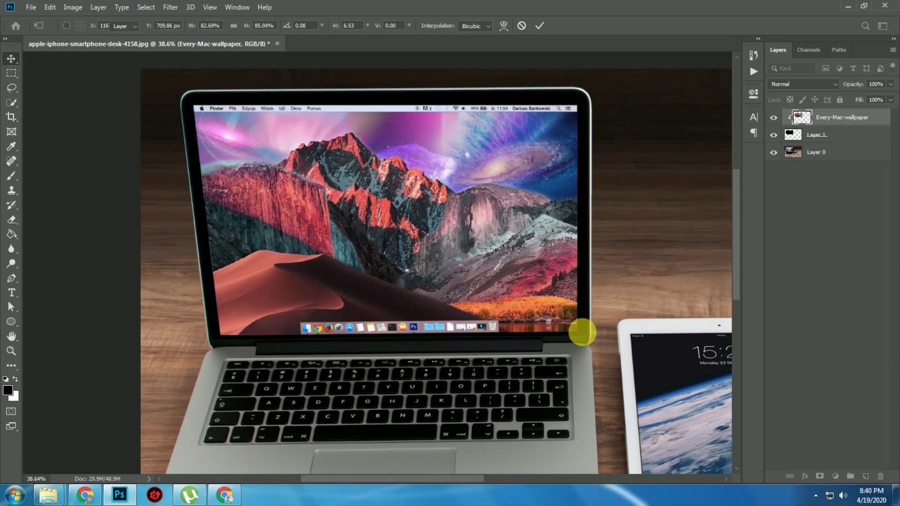
pyautogui.press('Return')
# Toggle the visibility of the wallpaper layer and Layer 1 to compare the result with the original laptop screen.
pyautogui.hotkey('ctrl', '0')
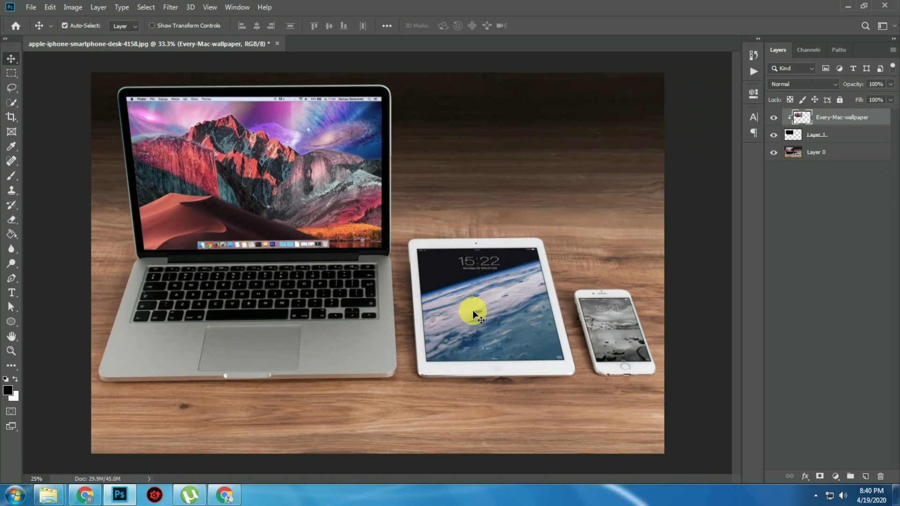
pyautogui.click(773, 118)
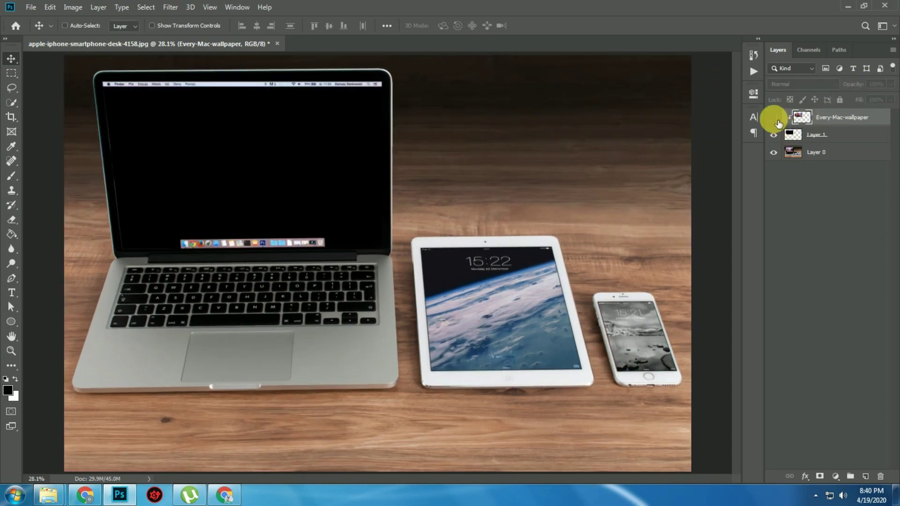
pyautogui.click(773, 118)
pyautogui.click(773, 134)
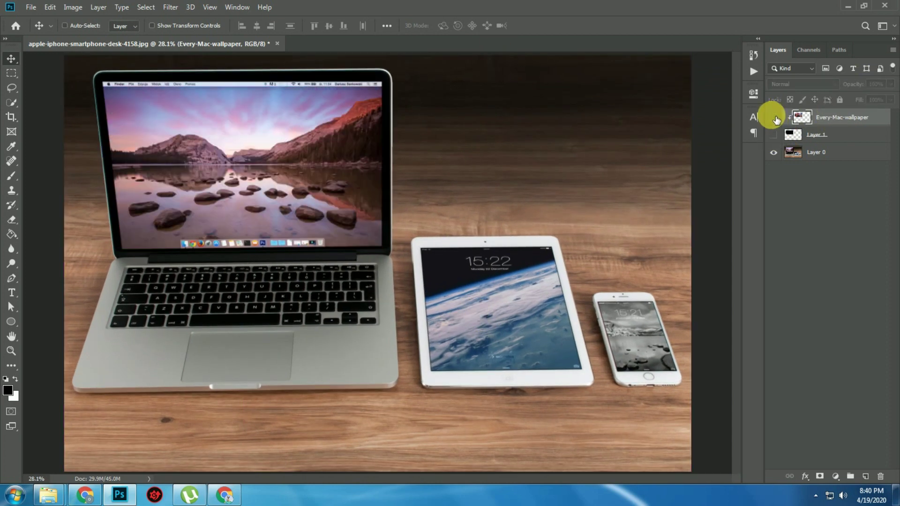
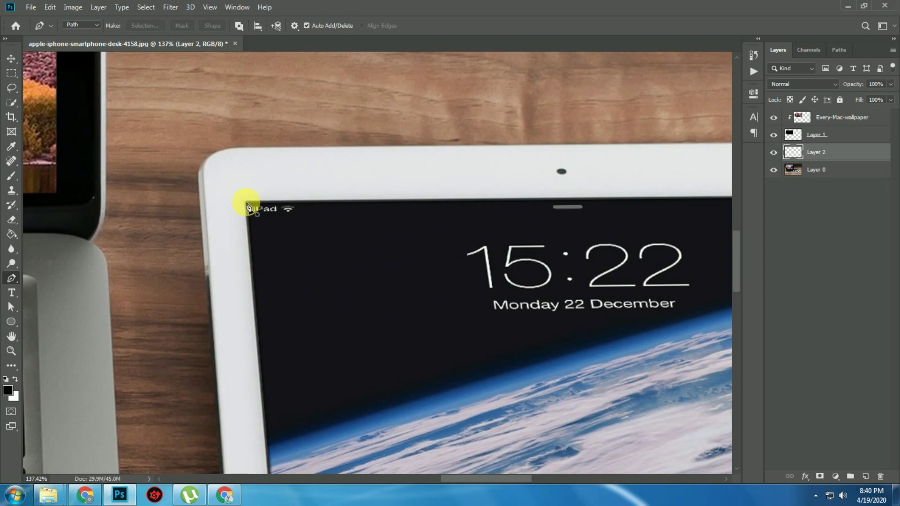
# Trace a closed four-corner Pen path around the tablet's display, starting and ending at its upper-left corner.
pyautogui.click(246, 207)
pyautogui.hscroll(5, 181, 255)
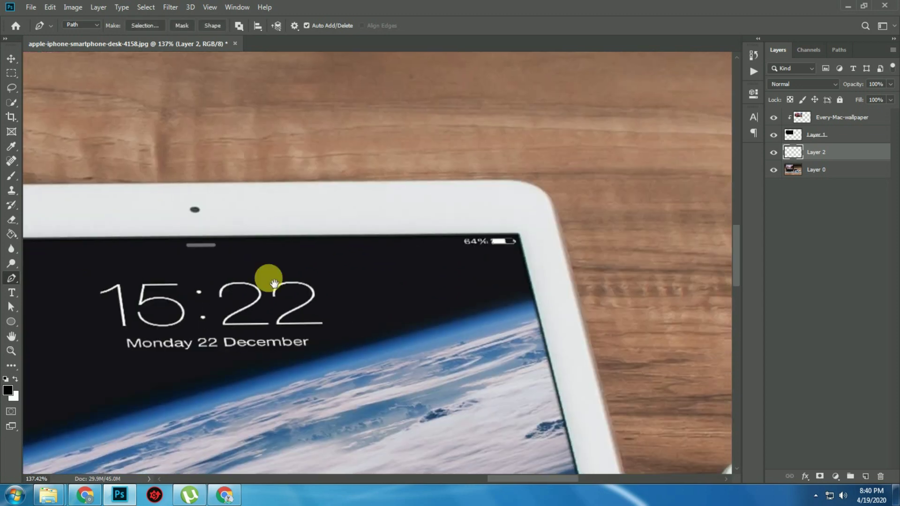
pyautogui.click(520, 238)
pyautogui.scroll(-10, 520, 238)
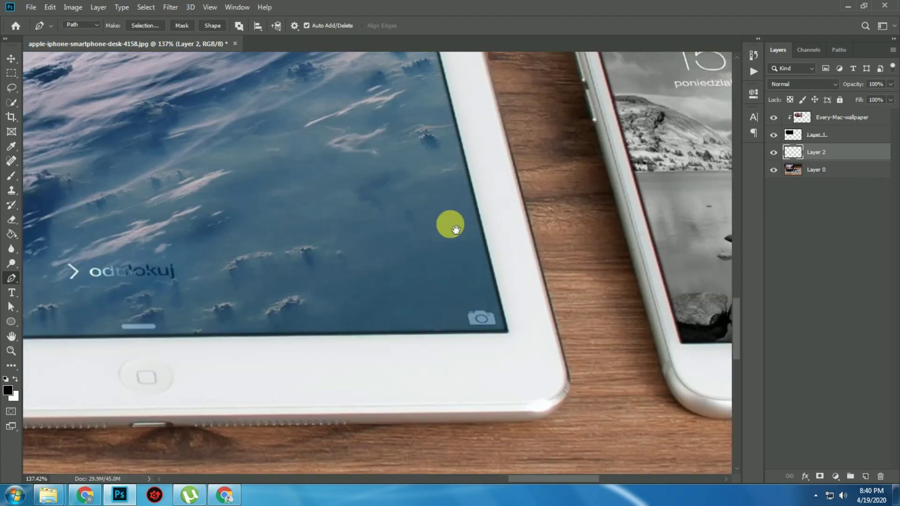
pyautogui.click(505, 333)
pyautogui.hscroll(-8, 421, 323)
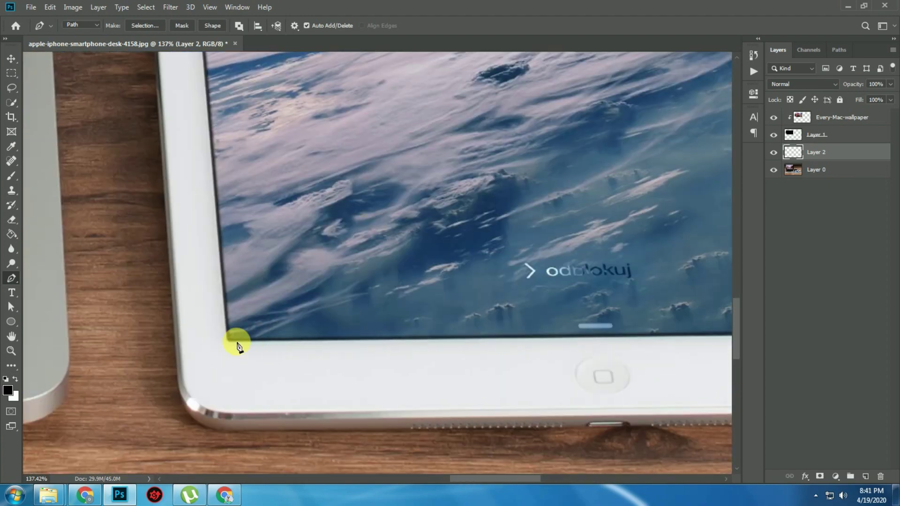
pyautogui.click(229, 342)
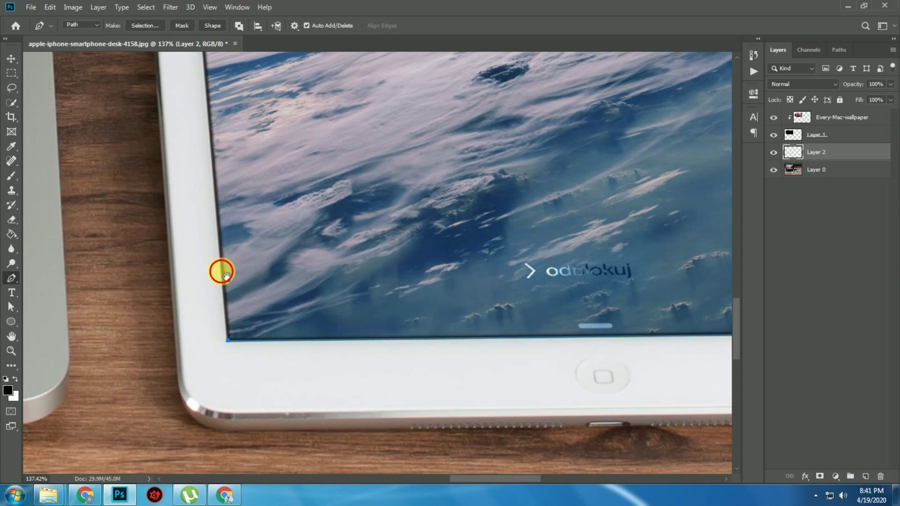
pyautogui.scroll(10, 220, 271)
pyautogui.click(284, 266)
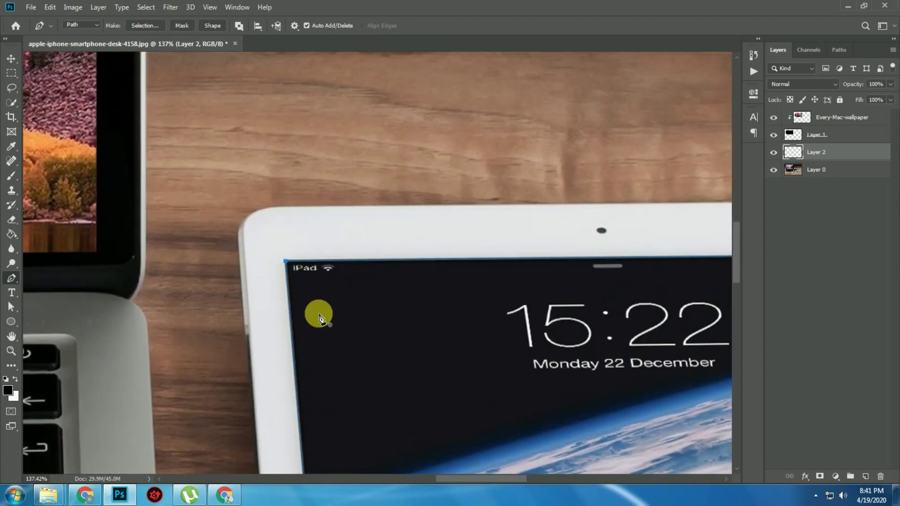
# Convert the tablet display path into a selection, fill it with the black foreground color on Layer 2, and deselect.
pyautogui.scroll(-6, 322, 315)
pyautogui.moveTo(434, 354); pyautogui.dragTo(393, 201)
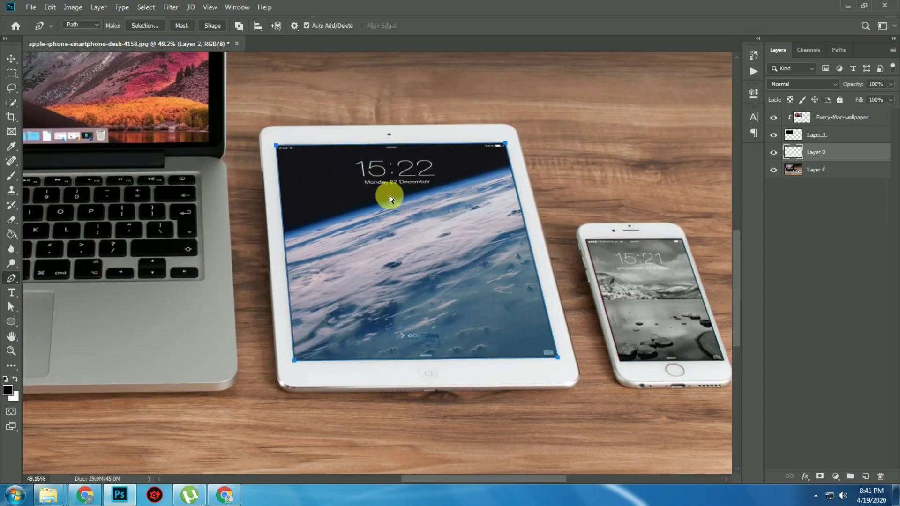
pyautogui.hotkey('ctrl', 'Return')
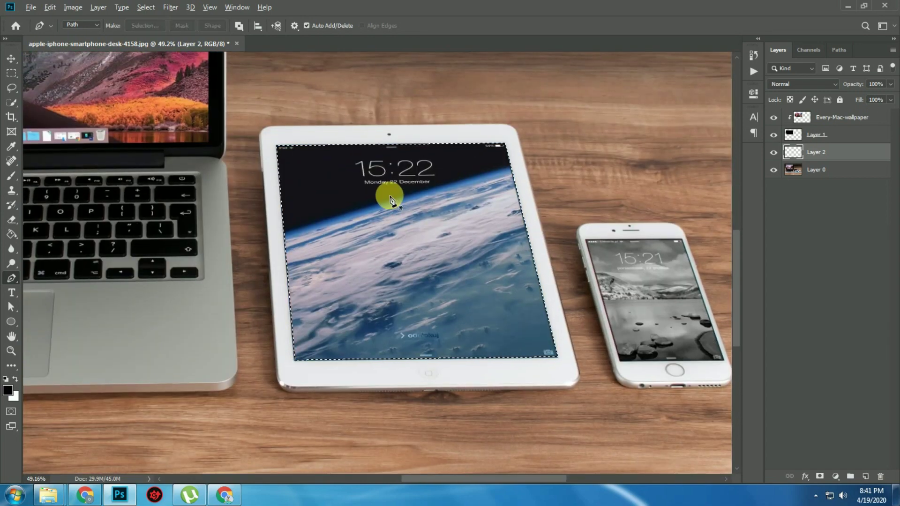
pyautogui.hotkey('alt', 'BackSpace')
pyautogui.hotkey('ctrl', 'd')
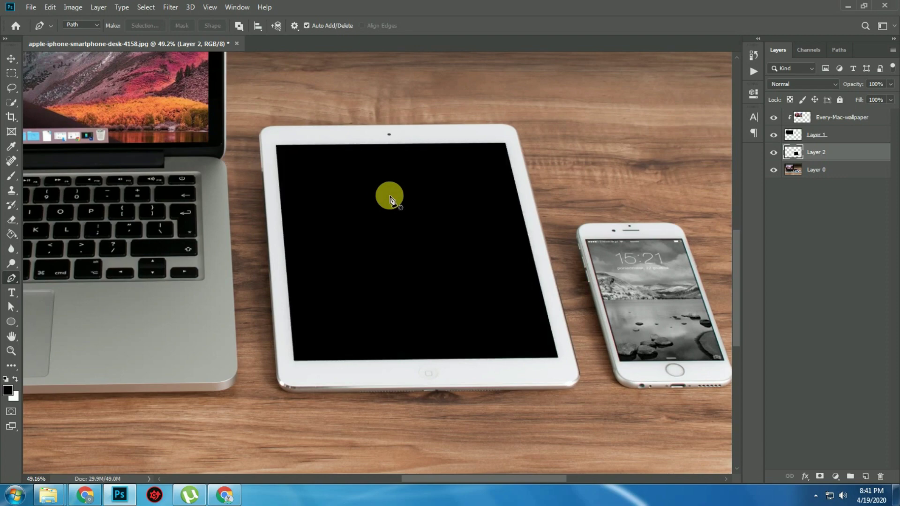
# Place the iOS-home-screen image from the 16th video folder over the tablet and clip it to Layer 2.
pyautogui.hotkey('ctrl', '0')
pyautogui.press('v')
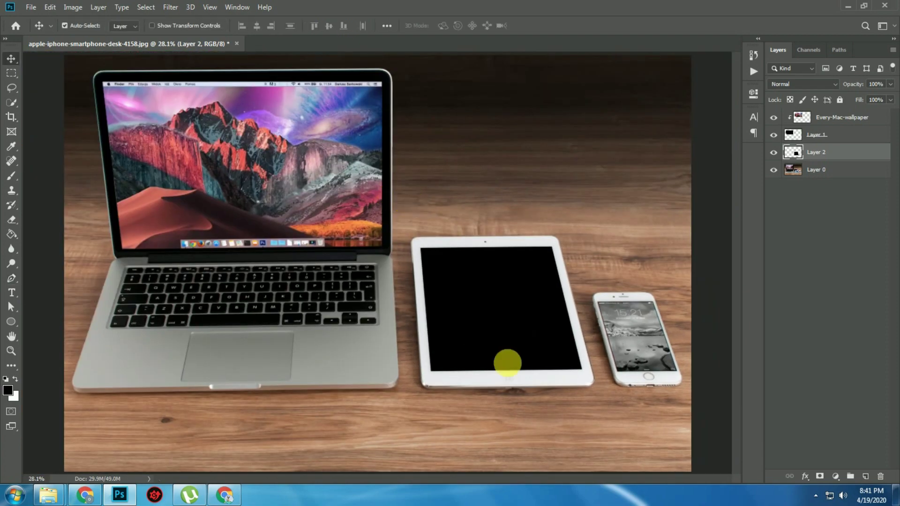
pyautogui.scroll(5, 506, 361)
pyautogui.scroll(3, 549, 324)
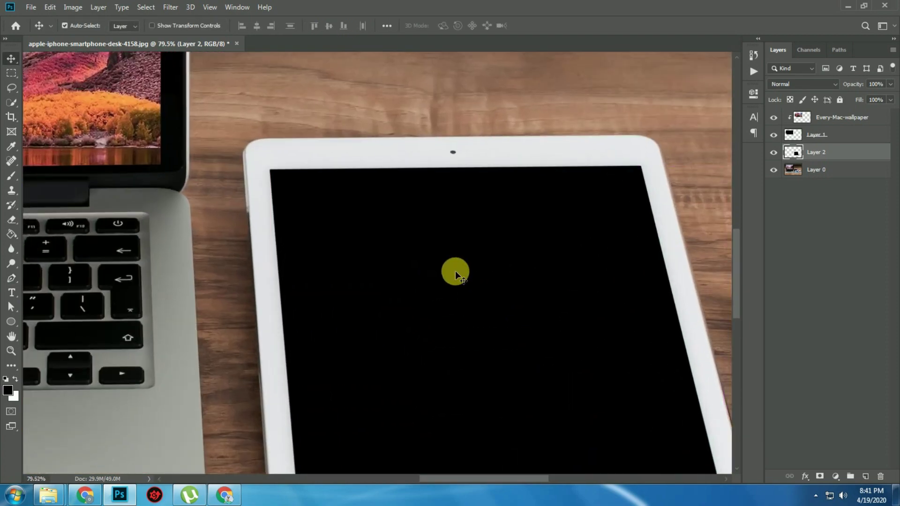
pyautogui.scroll(-2, 436, 187)
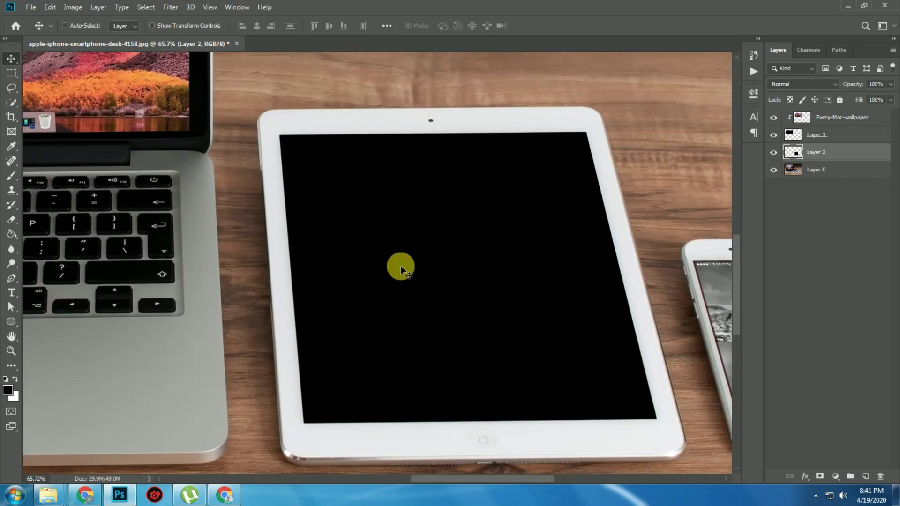
pyautogui.moveTo(48, 494)
pyautogui.click(80, 432)
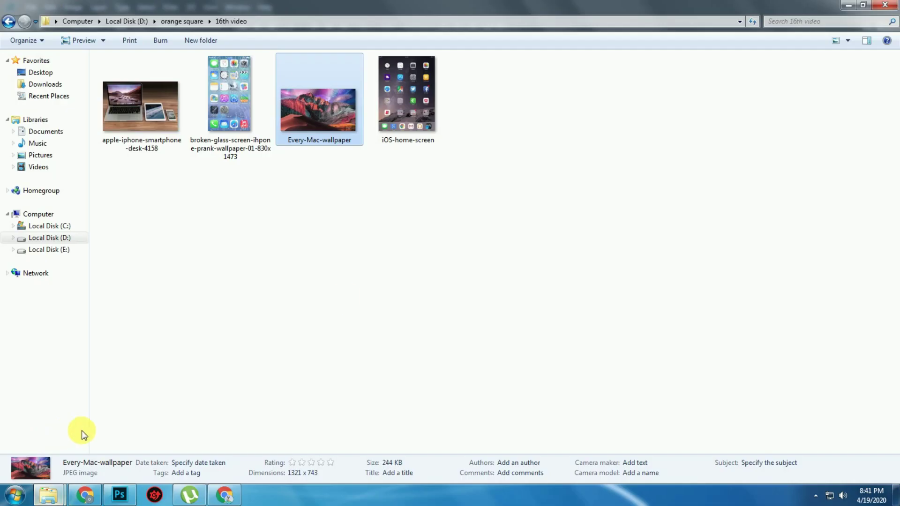
pyautogui.moveTo(410, 102); pyautogui.dragTo(428, 280)
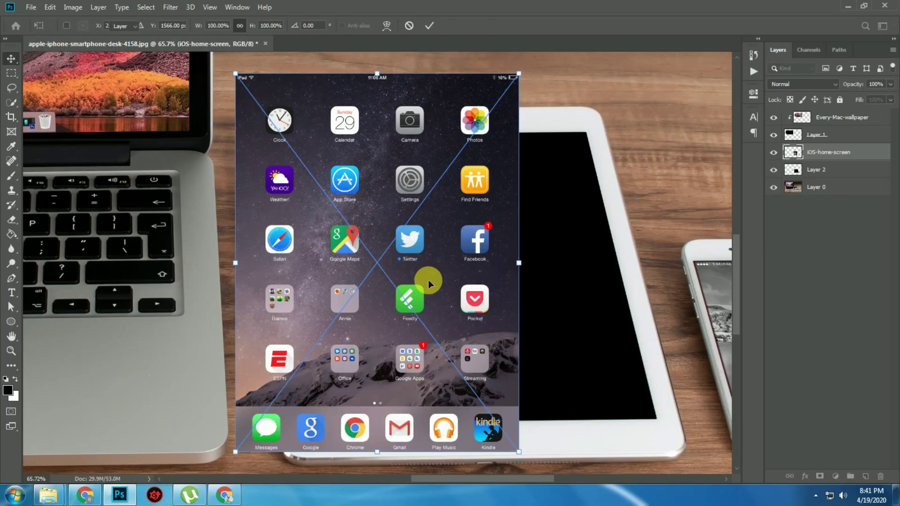
pyautogui.press('Return')
pyautogui.press('ctrl')
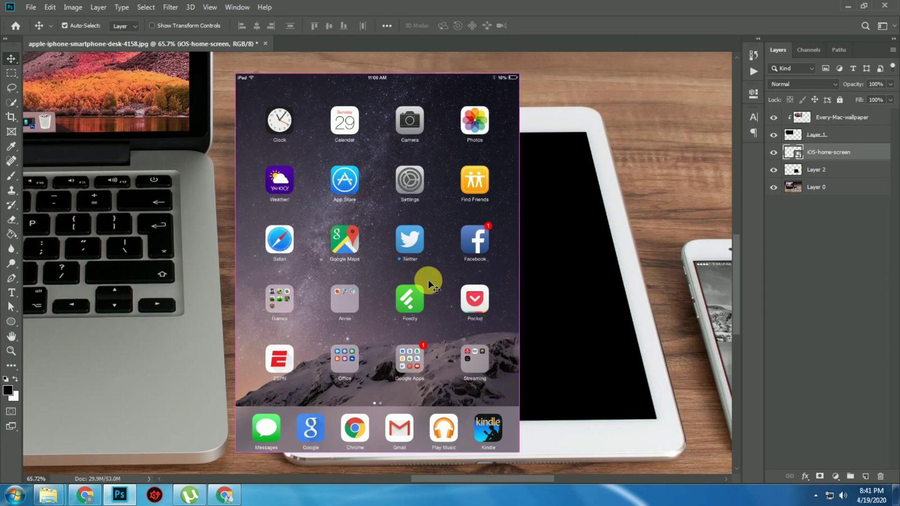
pyautogui.hotkey('ctrl', 'alt', 'g')
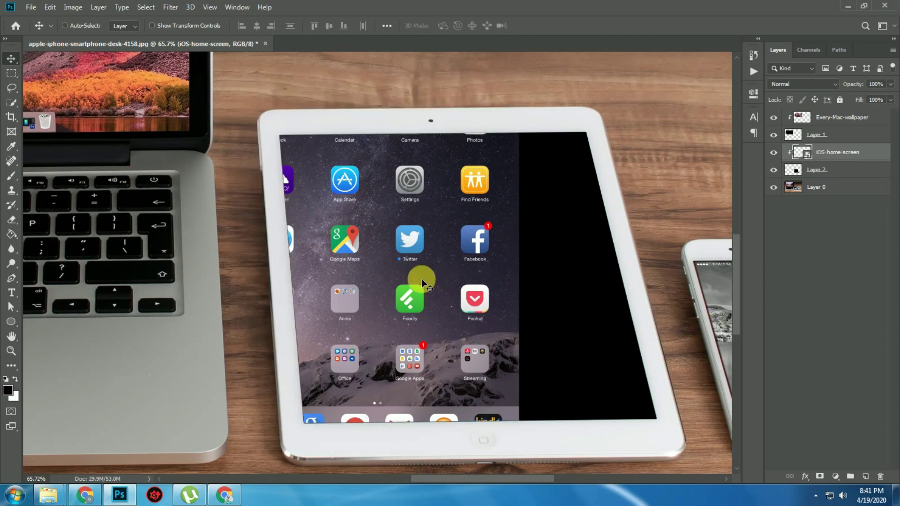
# Rasterize the iOS-home-screen layer.
pyautogui.scroll(-3, 421, 278)
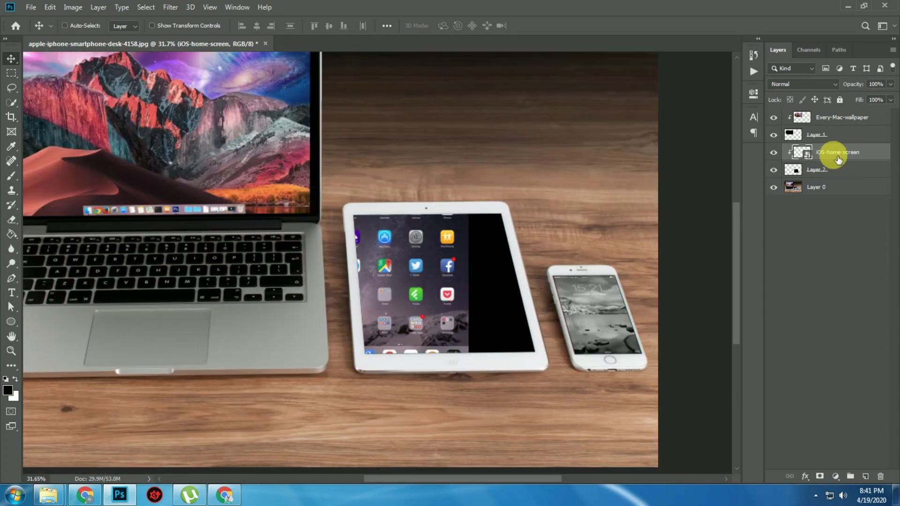
pyautogui.rightClick(830, 151)
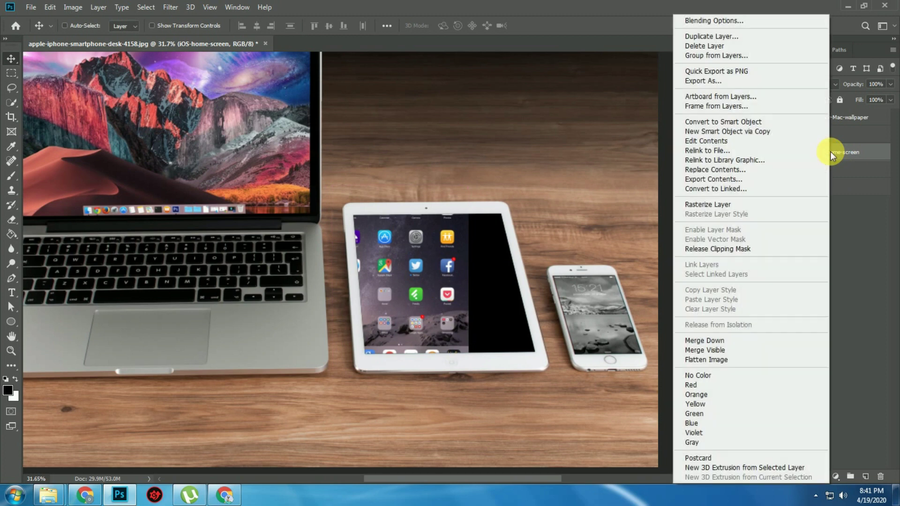
pyautogui.click(739, 204)
# Distort the iOS-home-screen image by fitting its four corners to the corners of the tablet display.
pyautogui.hotkey('ctrl', 't')
pyautogui.rightClick(408, 277)
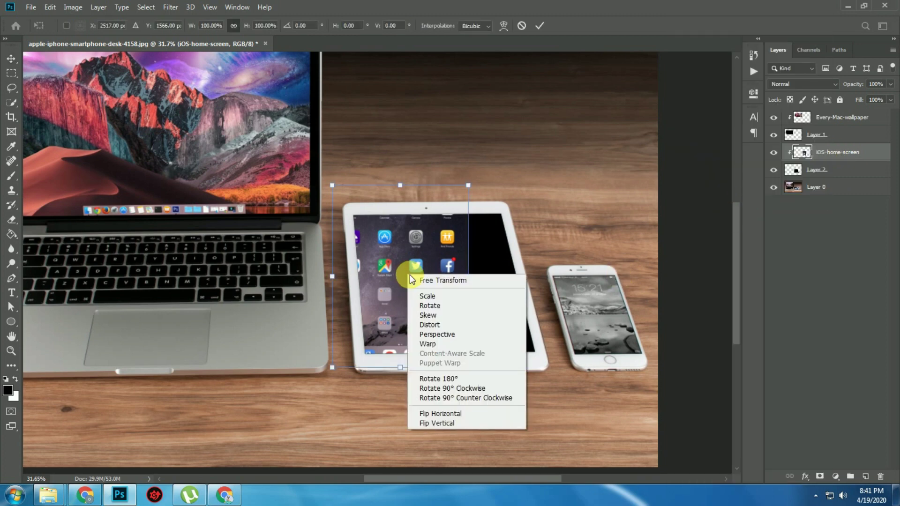
pyautogui.click(457, 326)
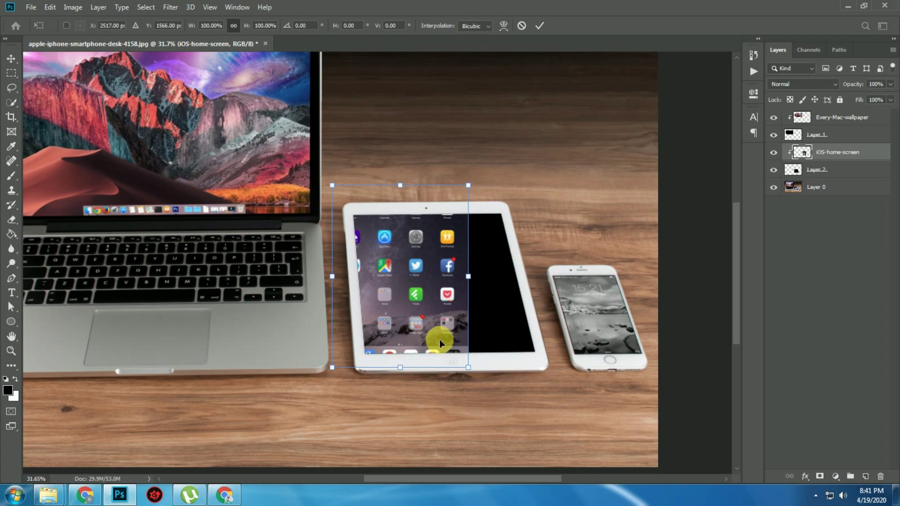
pyautogui.scroll(5, 470, 373)
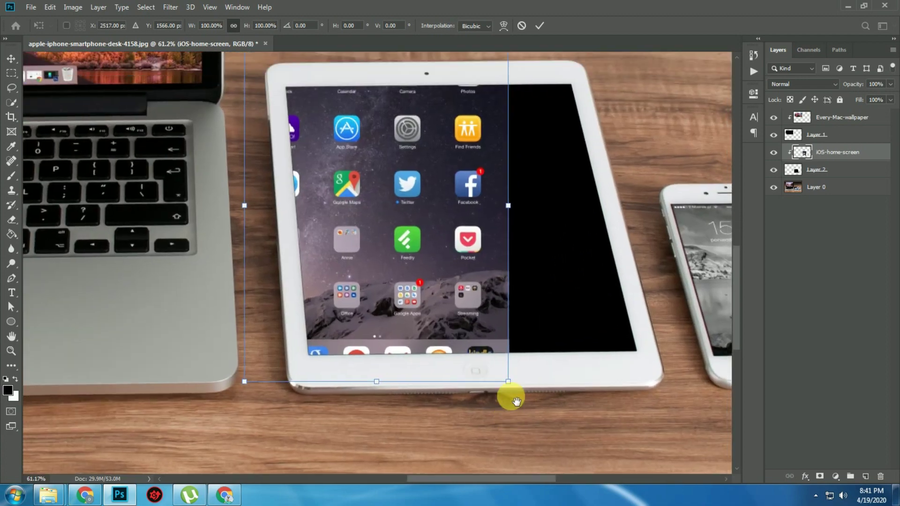
pyautogui.moveTo(519, 381); pyautogui.dragTo(637, 354)
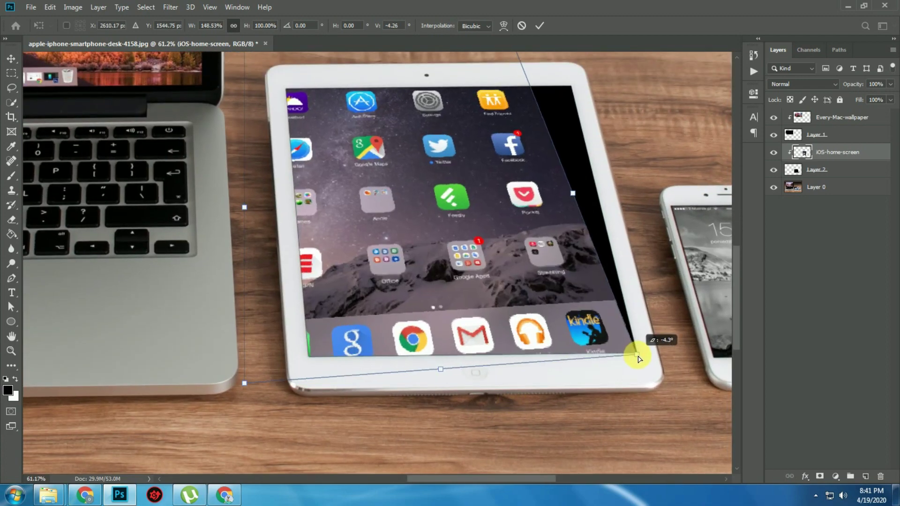
pyautogui.moveTo(462, 255); pyautogui.dragTo(457, 330)
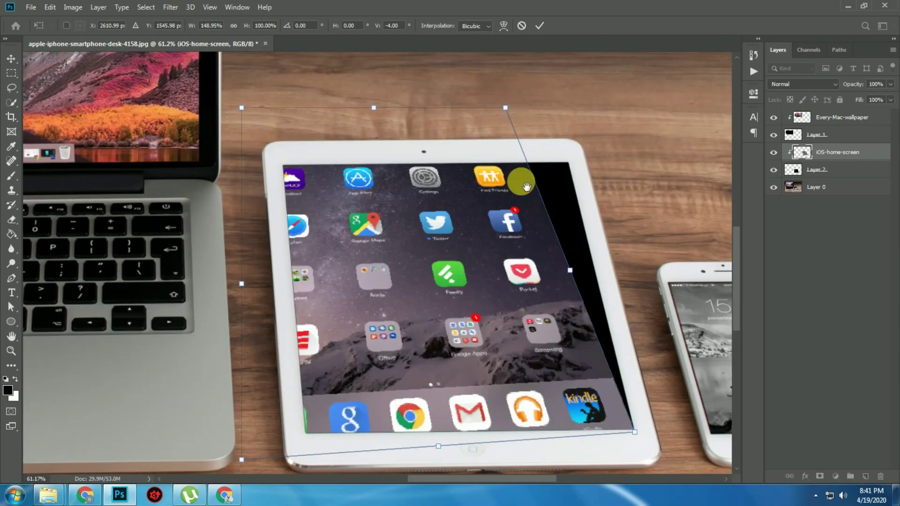
pyautogui.moveTo(509, 110); pyautogui.dragTo(567, 165)
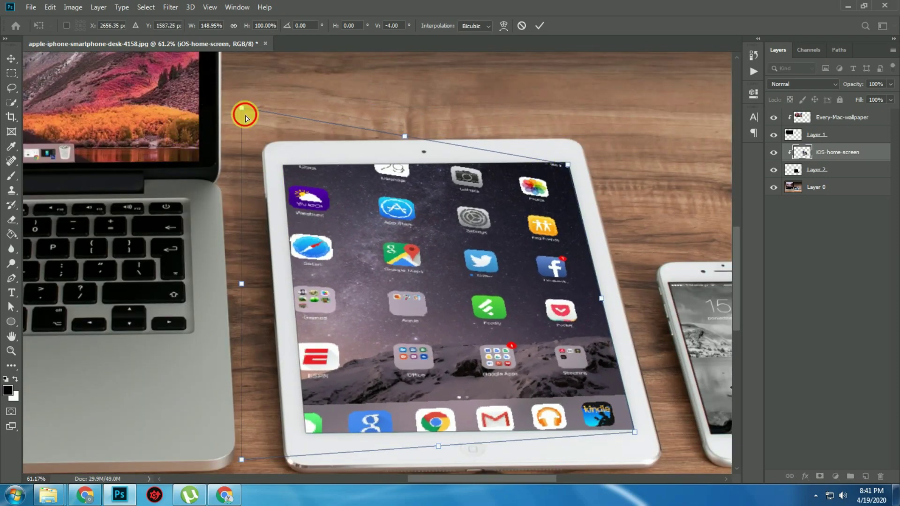
pyautogui.moveTo(245, 116); pyautogui.dragTo(283, 167)
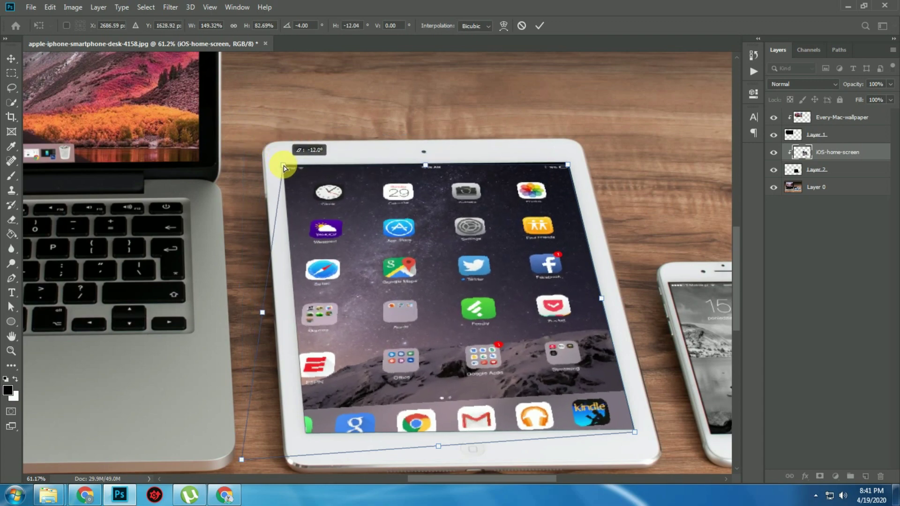
pyautogui.scroll(-3, 283, 167)
pyautogui.moveTo(286, 397); pyautogui.dragTo(346, 367)
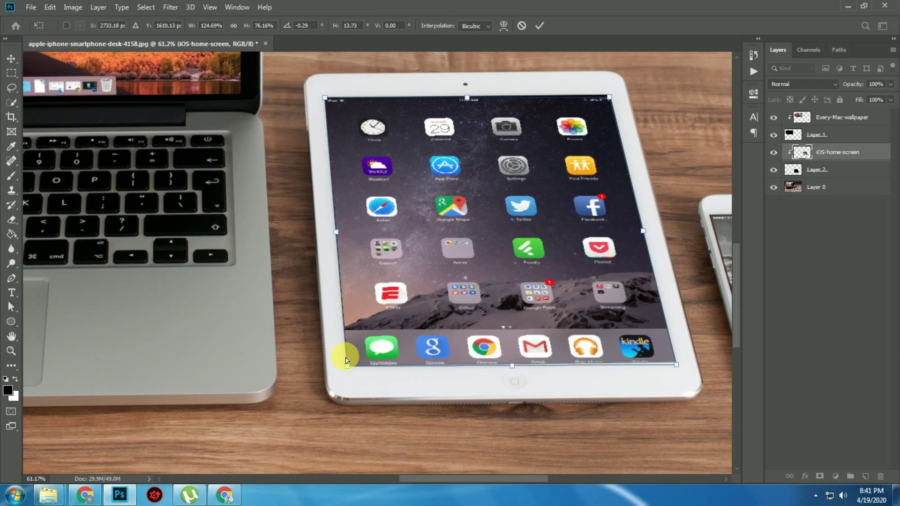
# Refine the two lower corners of the home-screen image against the tablet display's edges and apply the distortion.
pyautogui.scroll(6, 345, 360)
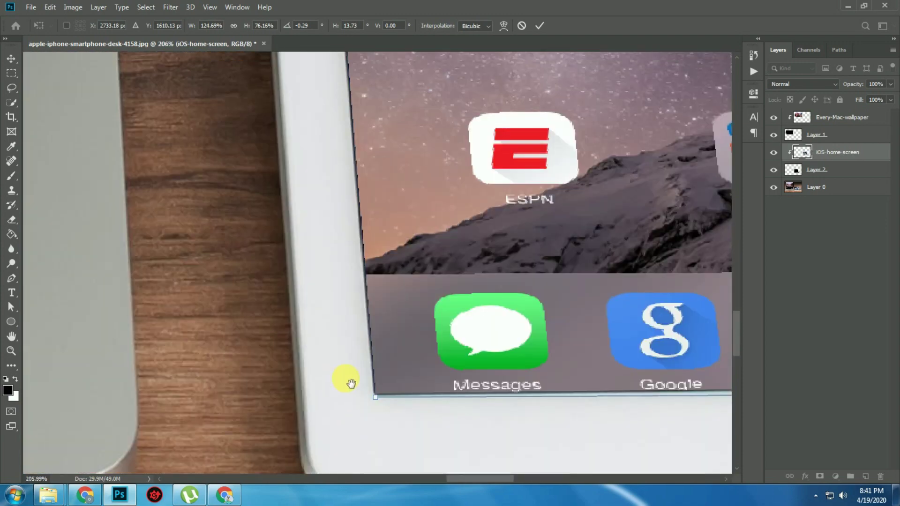
pyautogui.moveTo(351, 384); pyautogui.dragTo(374, 393)
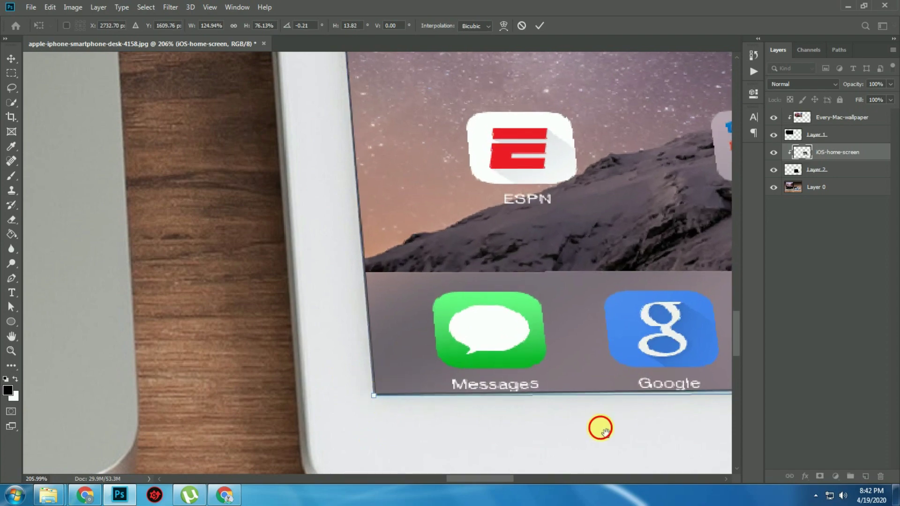
pyautogui.moveTo(598, 426); pyautogui.dragTo(234, 417)
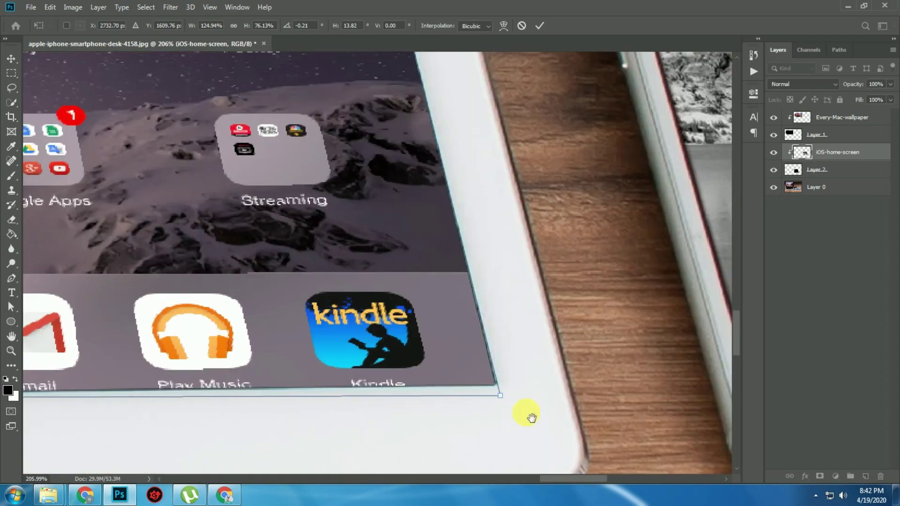
pyautogui.moveTo(500, 395); pyautogui.dragTo(500, 389)
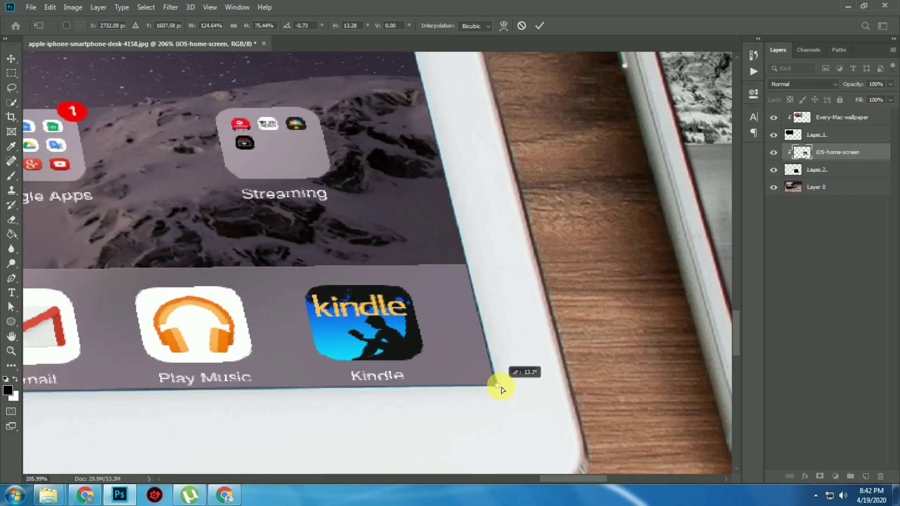
pyautogui.press('Return')
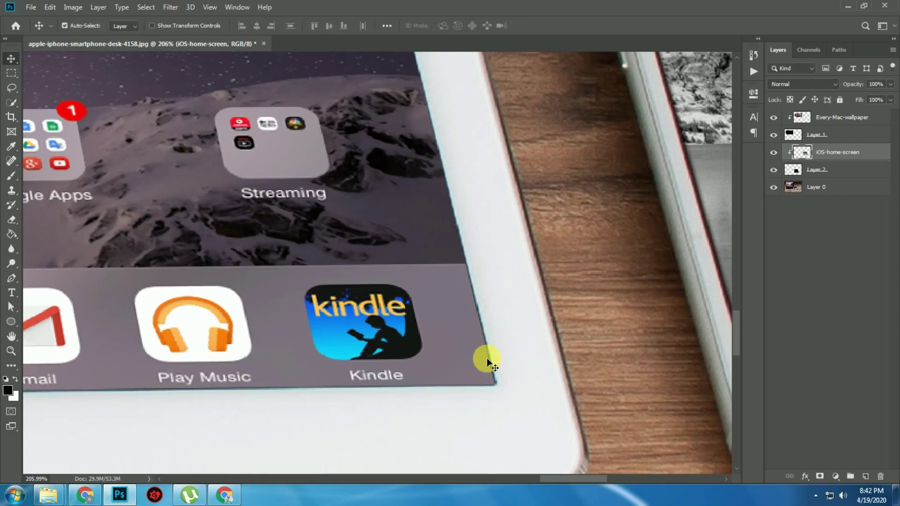
# Toggle the visibility of Layer 2 to compare the new tablet screen with the original one.
pyautogui.hotkey('ctrl', '0')
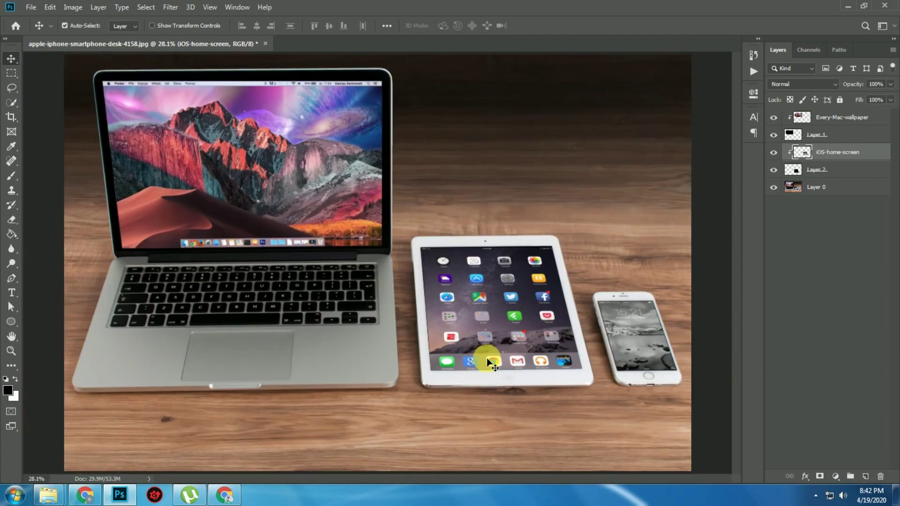
pyautogui.scroll(1, 432, 341)
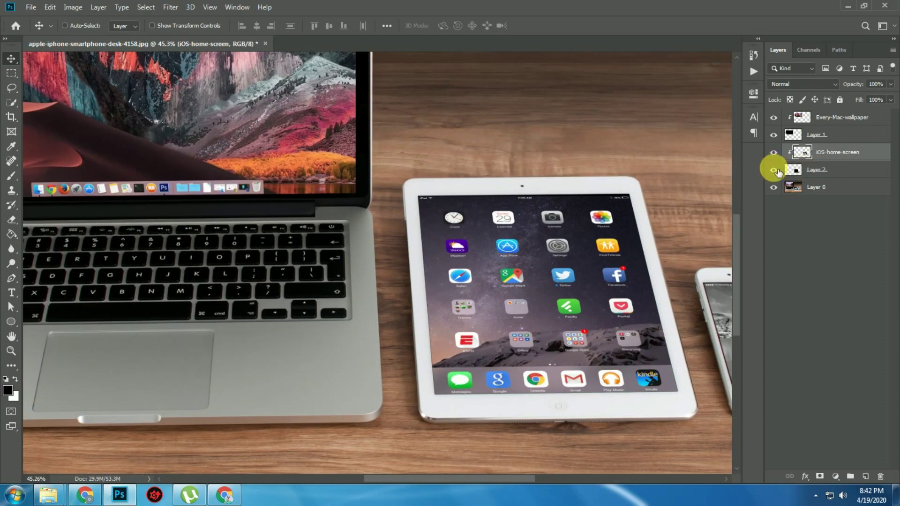
pyautogui.moveTo(773, 170)
pyautogui.mouseDown()
pyautogui.moveTo(773, 154)
pyautogui.moveTo(773, 170)
pyautogui.mouseUp()
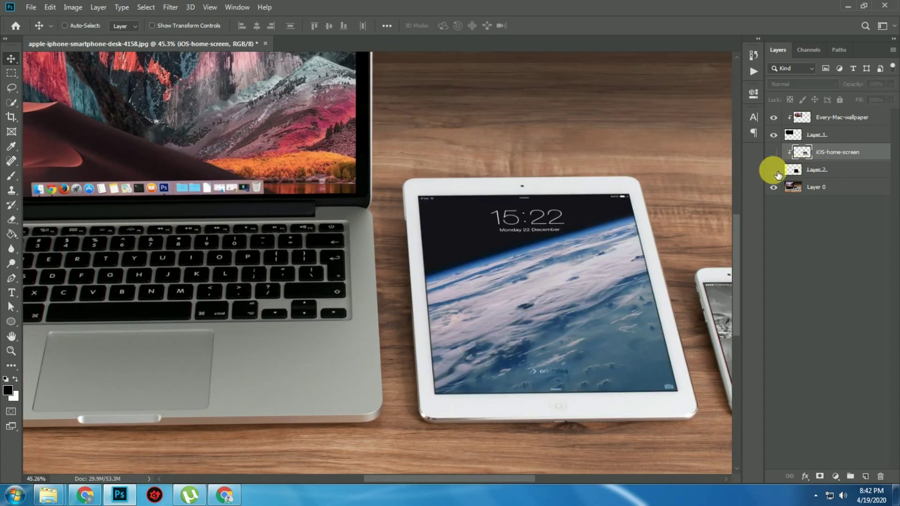
pyautogui.scroll(-3, 617, 317)
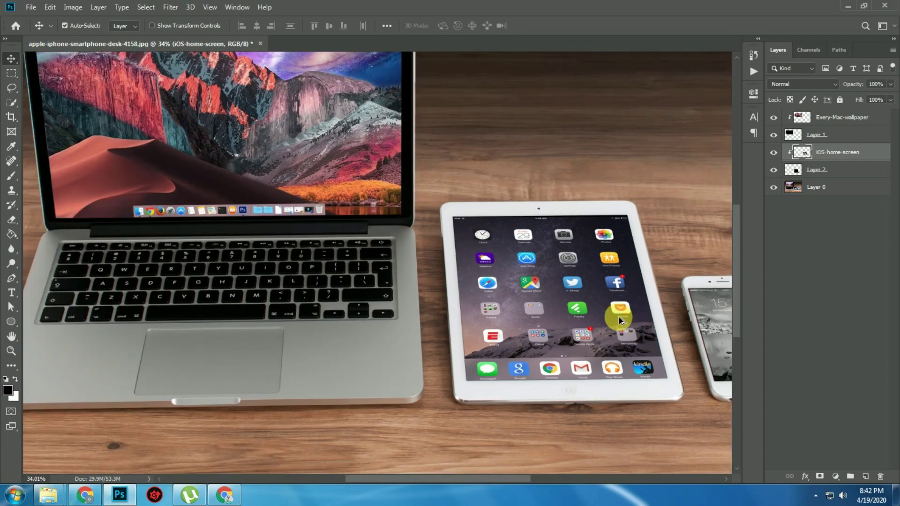
# Create a new empty layer directly above Layer 0 for the phone's display shape.
pyautogui.scroll(2, 536, 323)
pyautogui.scroll(4, 537, 323)
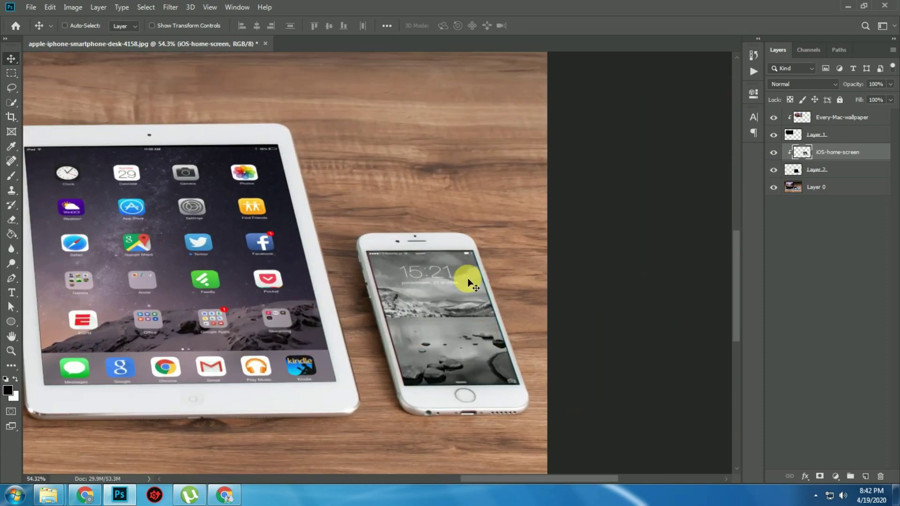
pyautogui.scroll(3, 467, 278)
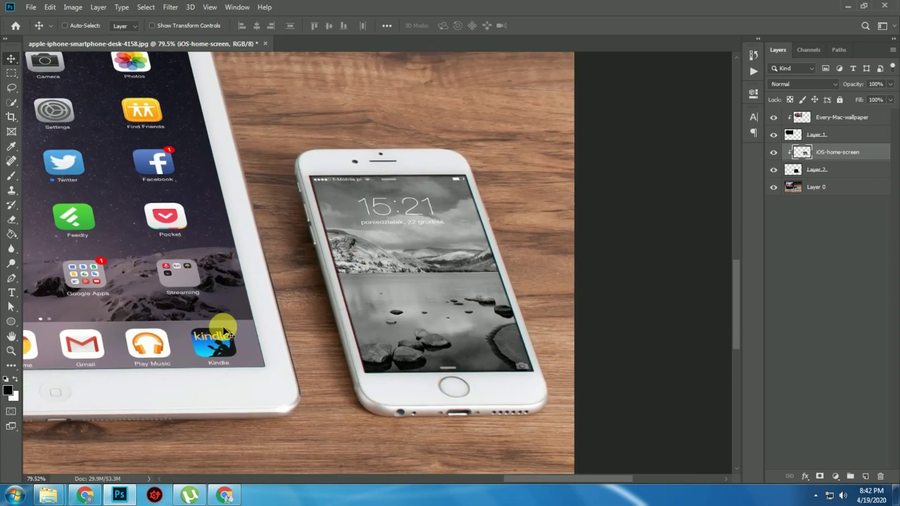
pyautogui.click(827, 188)
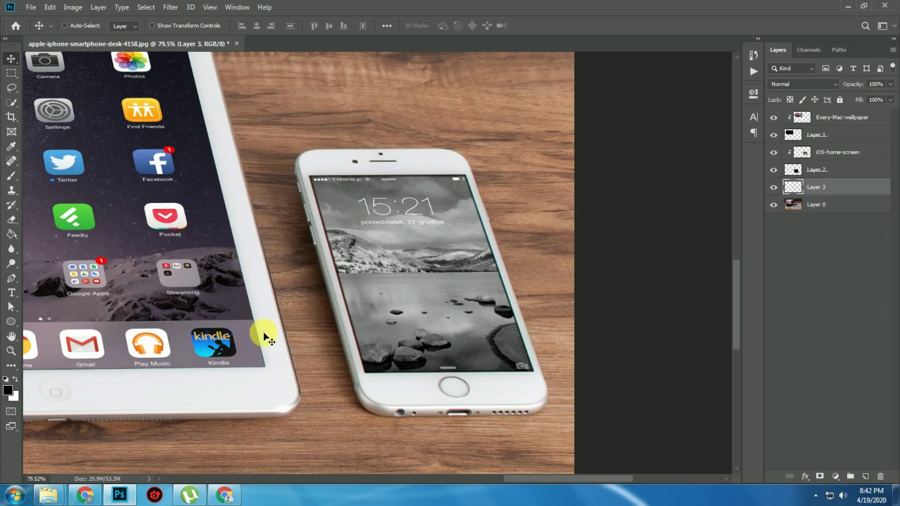
pyautogui.moveTo(125, 92); pyautogui.dragTo(229, 187)
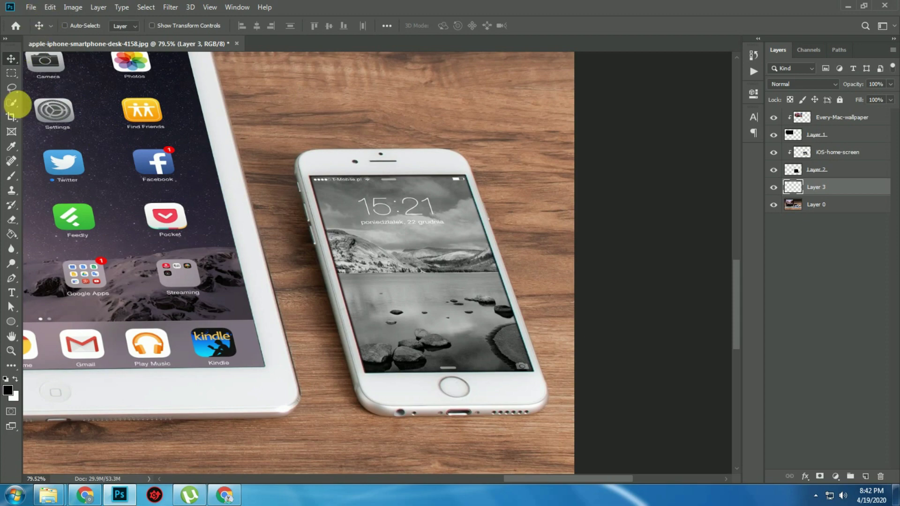
# Trace the phone display with a closed four-corner Pen tool path along its edges.
pyautogui.click(11, 279)
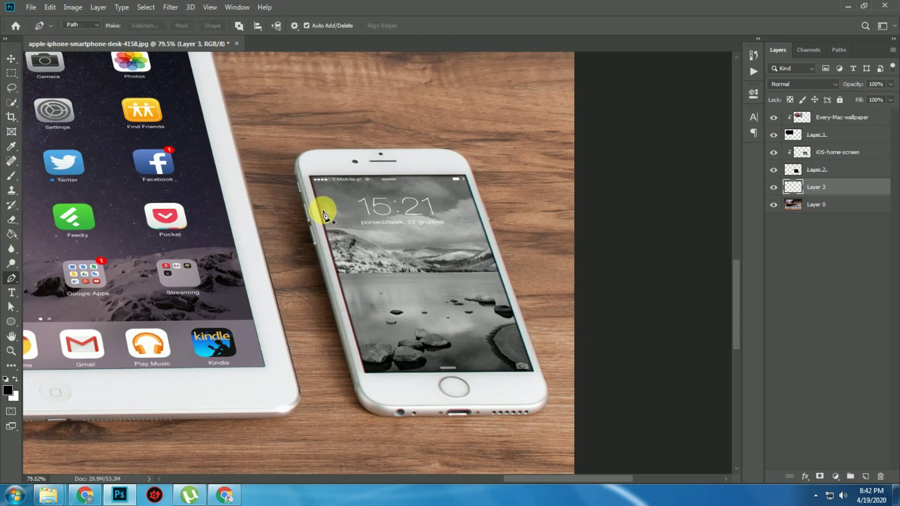
pyautogui.scroll(4, 314, 185)
pyautogui.moveTo(315, 185); pyautogui.dragTo(302, 197)
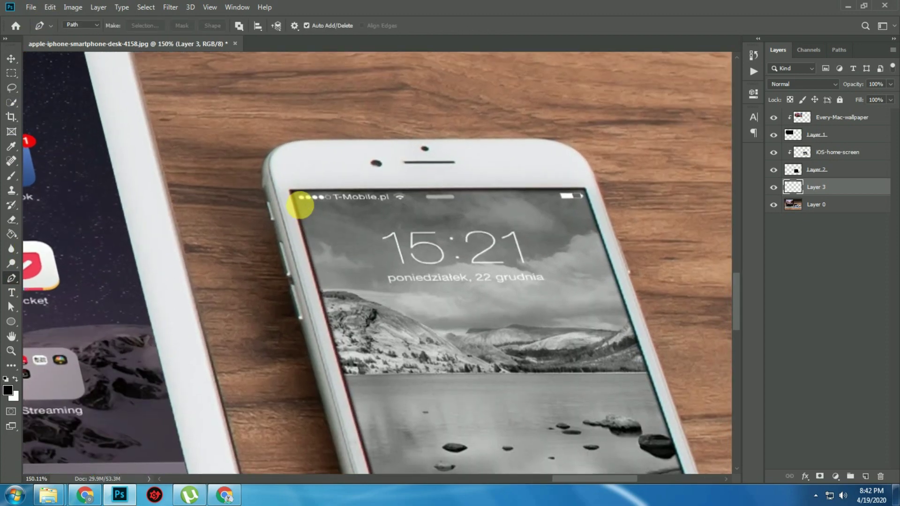
pyautogui.click(291, 194)
pyautogui.moveTo(482, 201); pyautogui.dragTo(386, 195)
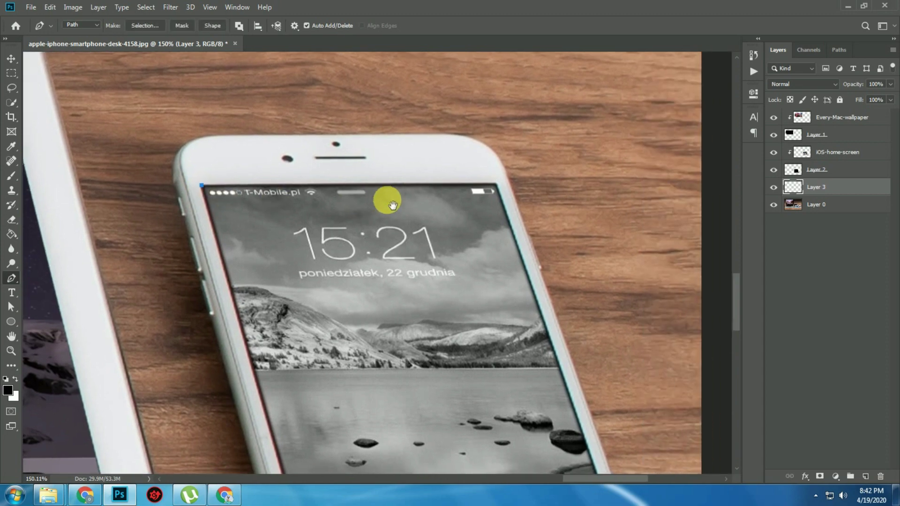
pyautogui.click(494, 188)
pyautogui.moveTo(515, 297); pyautogui.dragTo(422, 257)
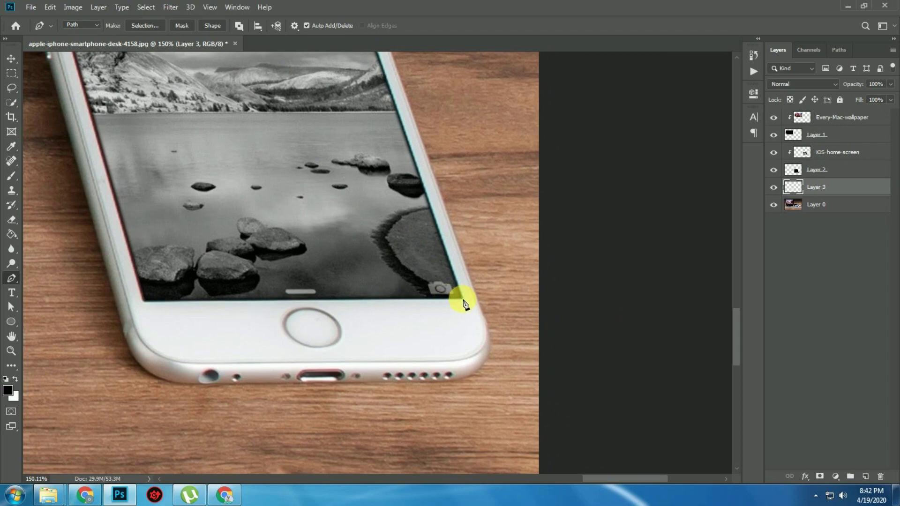
pyautogui.moveTo(349, 294); pyautogui.dragTo(546, 287)
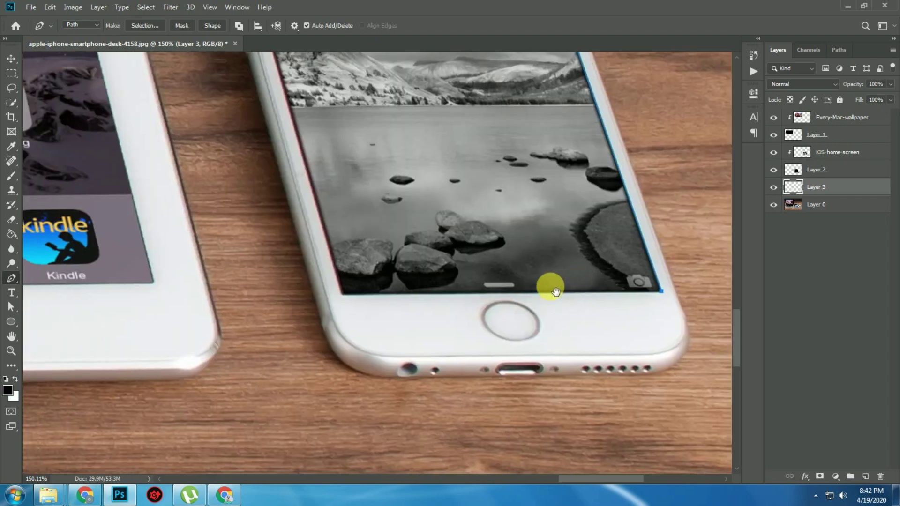
pyautogui.click(342, 295)
pyautogui.scroll(10, 341, 315)
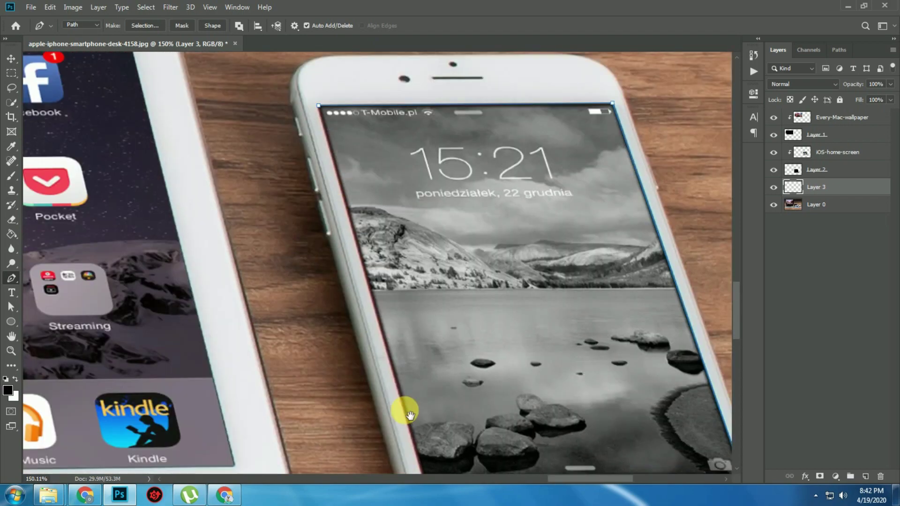
pyautogui.click(355, 212)
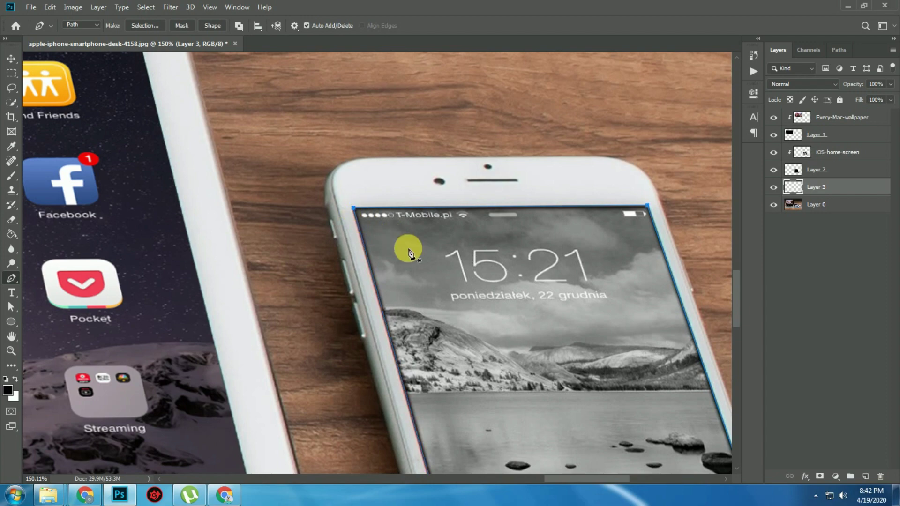
# Convert the phone display path into a selection and fill it with the black foreground color on Layer 3.
pyautogui.scroll(-5, 408, 248)
pyautogui.moveTo(452, 257); pyautogui.dragTo(449, 255)
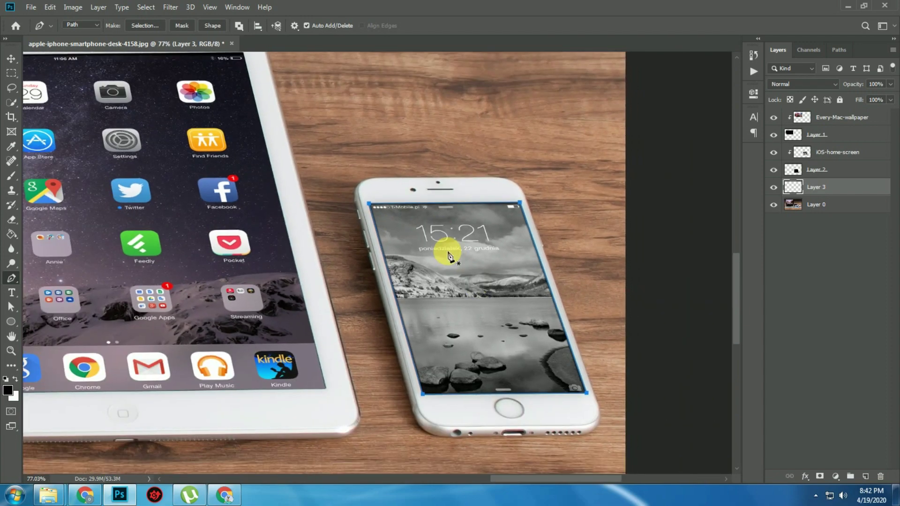
pyautogui.hotkey('ctrl', 'Return')
pyautogui.hotkey('alt', 'BackSpace')
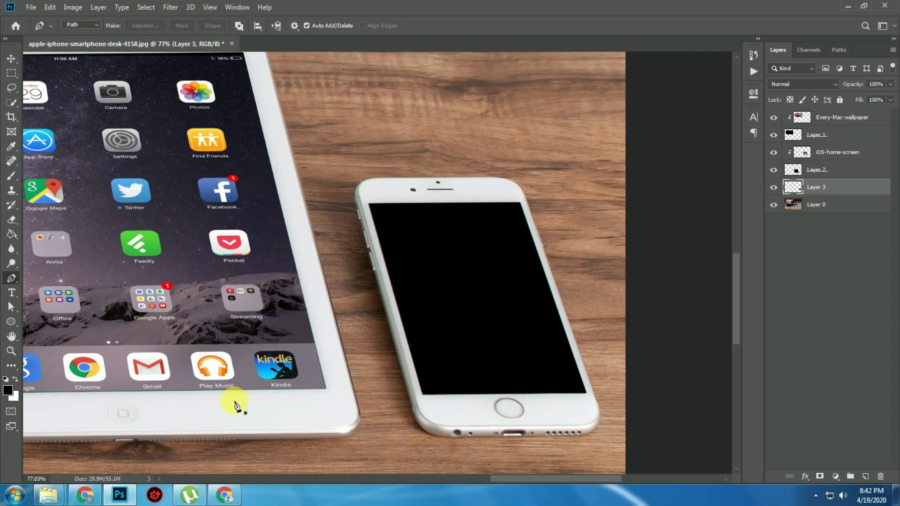
# Preview broken-glass-screen-ihpone-prank-wallpaper-01-830x1473 in the 16th video folder and place it in the desk photo directly above Layer 3.
pyautogui.moveTo(49, 494)
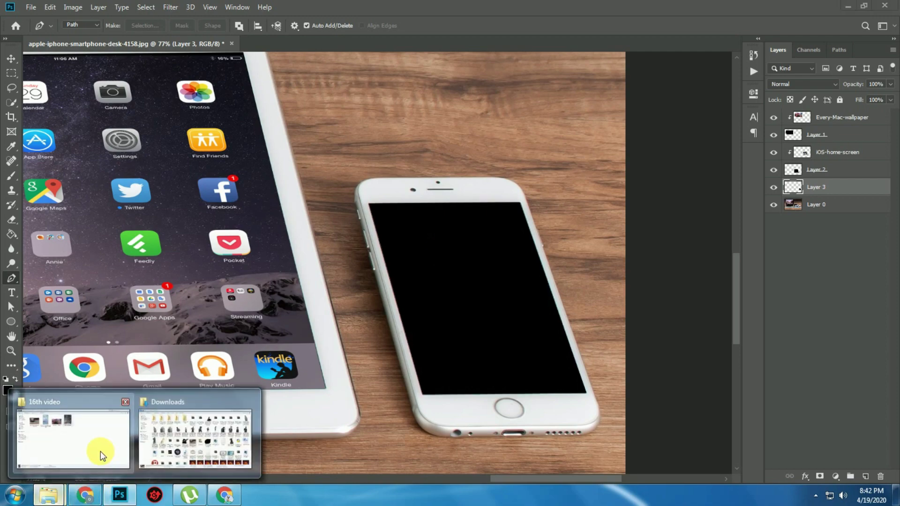
pyautogui.click(101, 451)
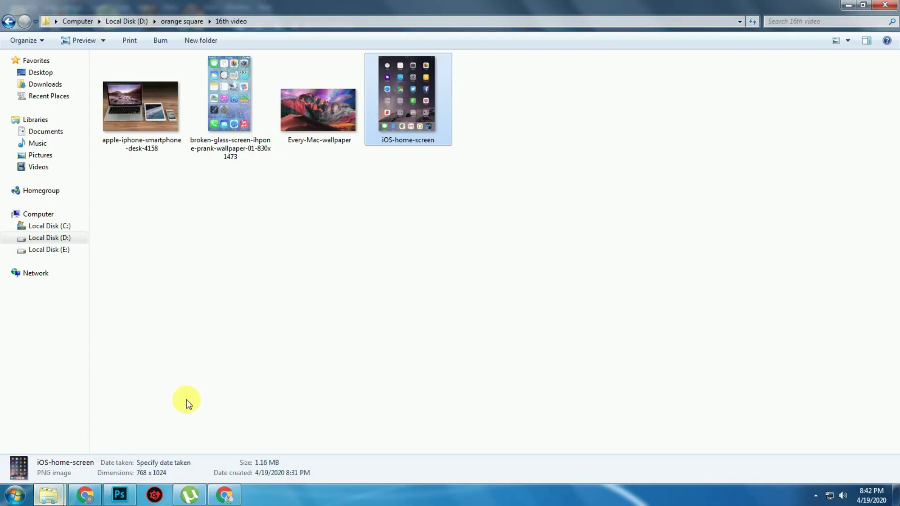
pyautogui.doubleClick(244, 107)
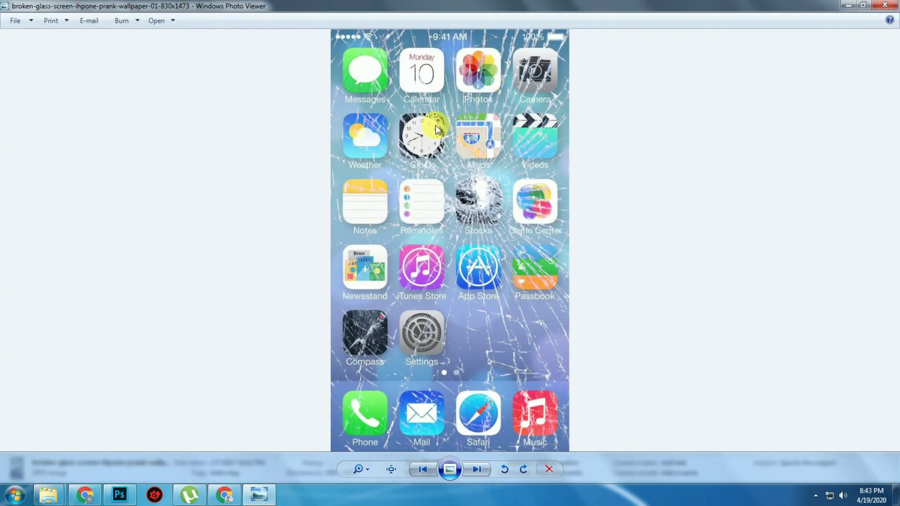
pyautogui.click(885, 5)
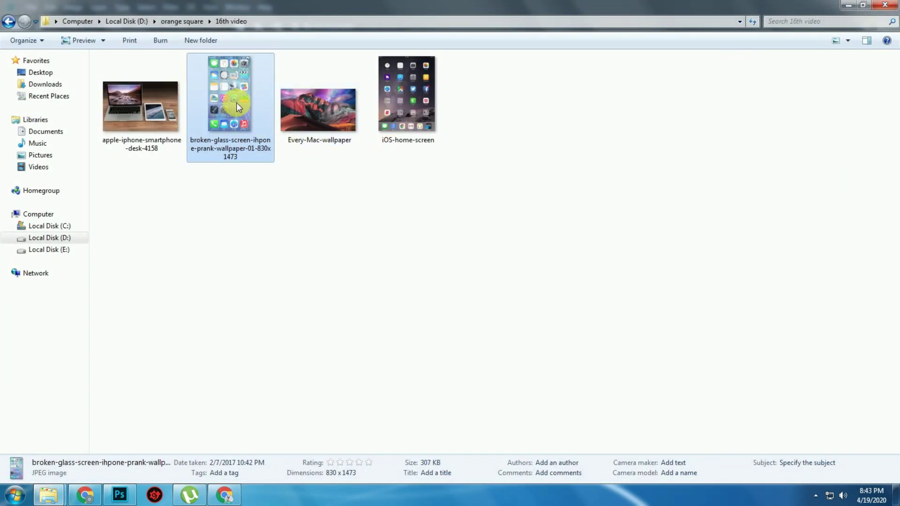
pyautogui.moveTo(234, 106); pyautogui.dragTo(480, 322)
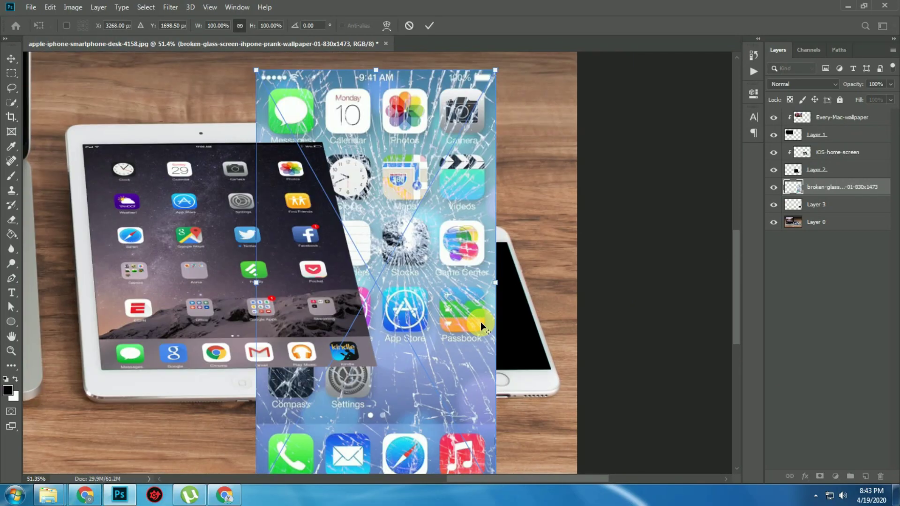
pyautogui.press('Return')
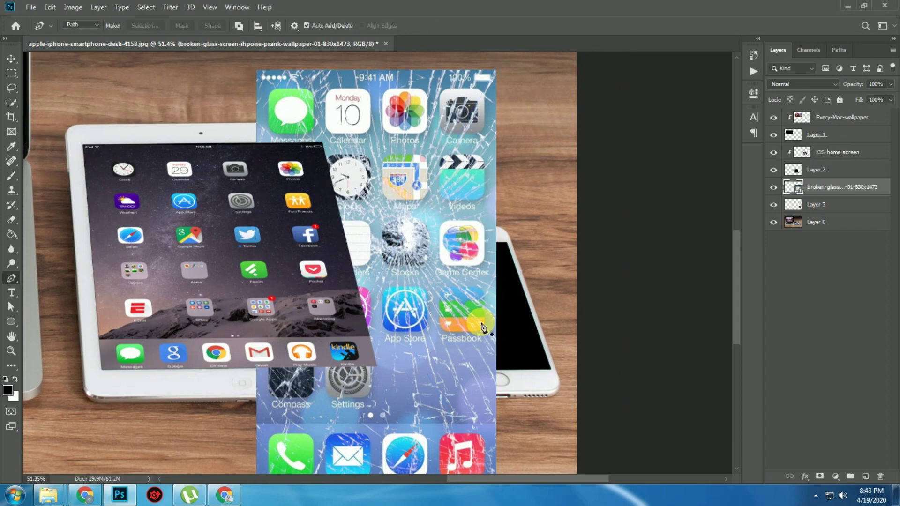
# Clip the broken-glass wallpaper layer to the black phone display shape on Layer 3.
pyautogui.rightClick(831, 192)
pyautogui.click(877, 190)
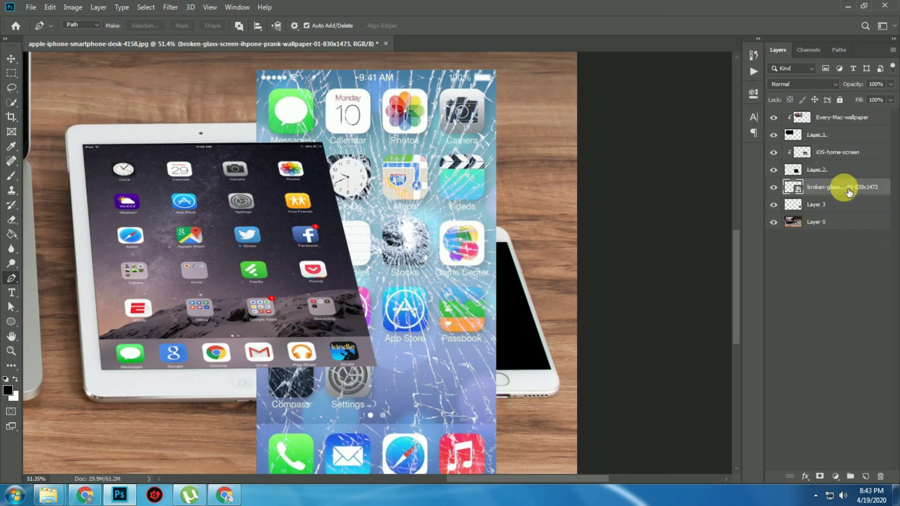
pyautogui.rightClick(849, 192)
# Distort the broken-glass wallpaper by fitting its four corners to the corners of the phone display.
pyautogui.rightClick(461, 214)
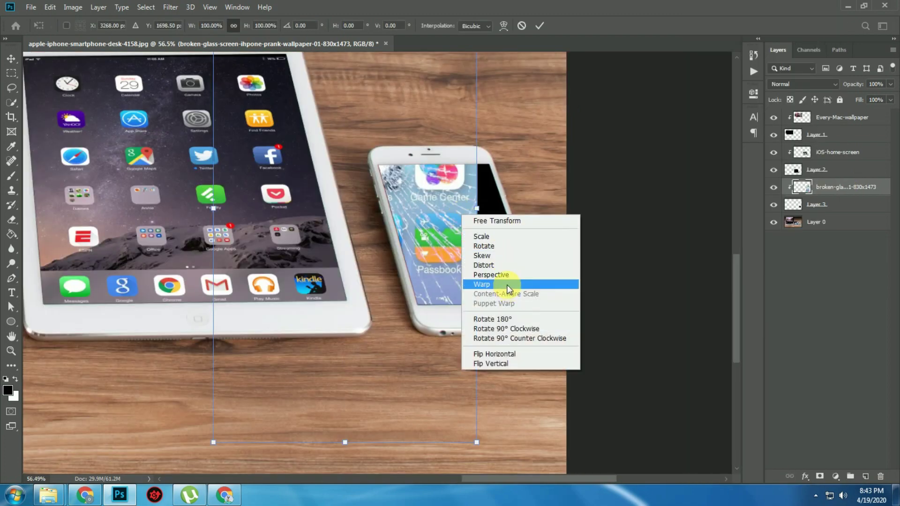
pyautogui.click(506, 264)
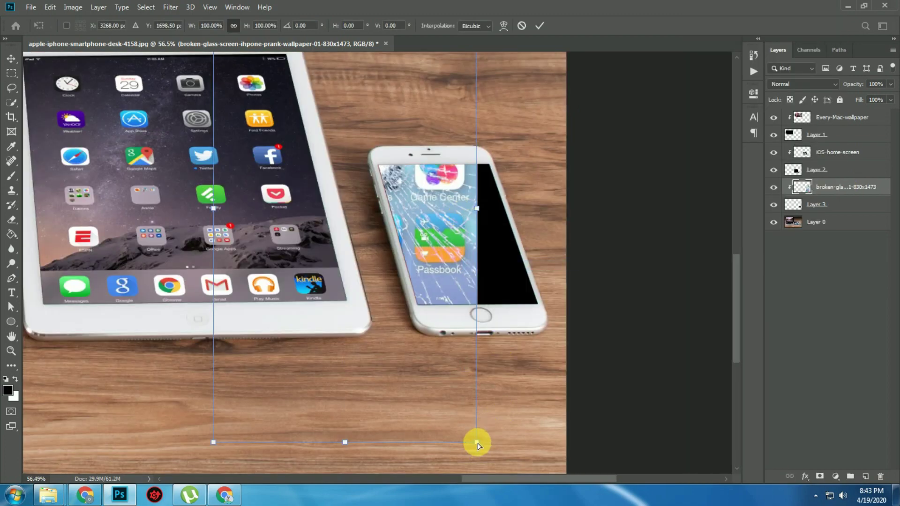
pyautogui.moveTo(477, 443); pyautogui.dragTo(539, 305)
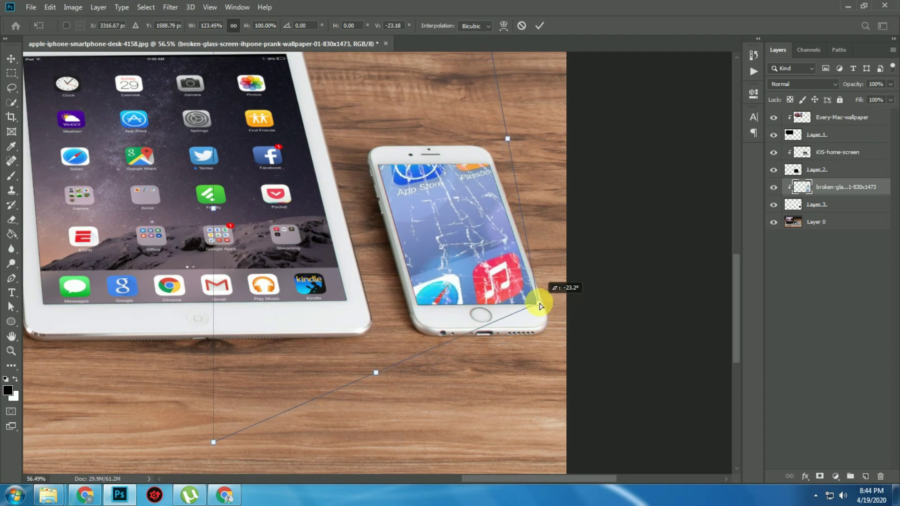
pyautogui.moveTo(211, 440); pyautogui.dragTo(419, 305)
pyautogui.moveTo(377, 221); pyautogui.dragTo(403, 324)
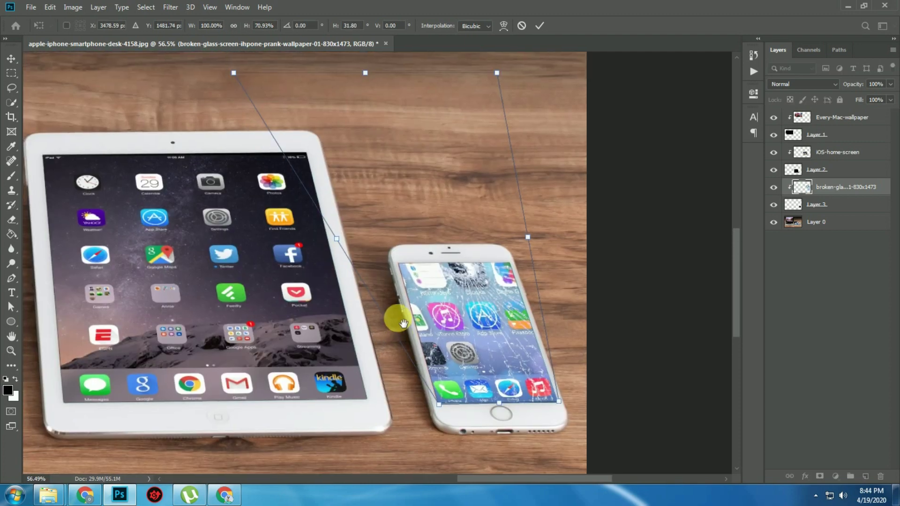
pyautogui.moveTo(232, 74); pyautogui.dragTo(398, 265)
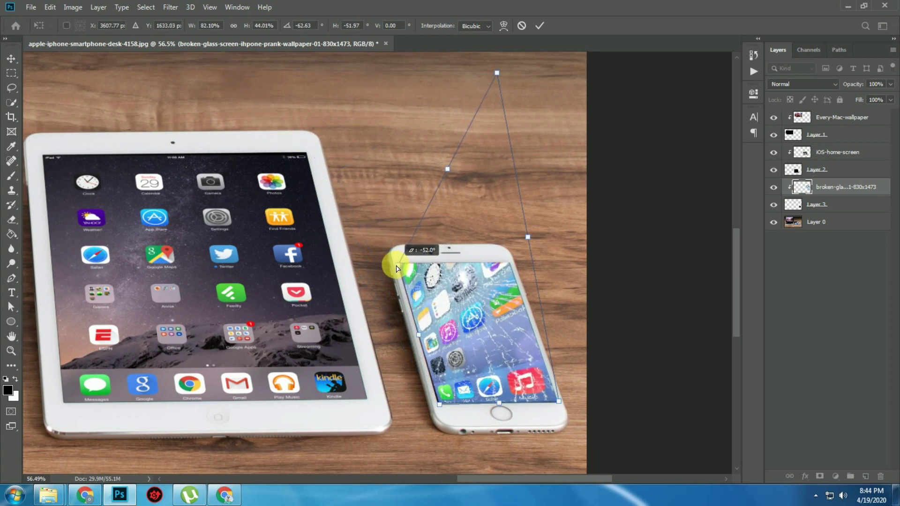
pyautogui.moveTo(497, 75); pyautogui.dragTo(511, 268)
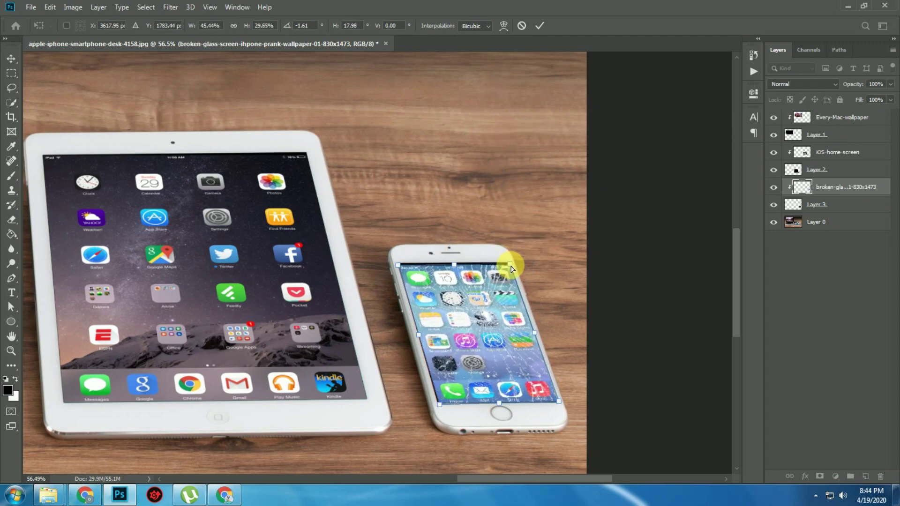
# Refine the two upper corners of the broken-glass wallpaper to cover the black strip along the phone display's upper edge.
pyautogui.scroll(5, 511, 268)
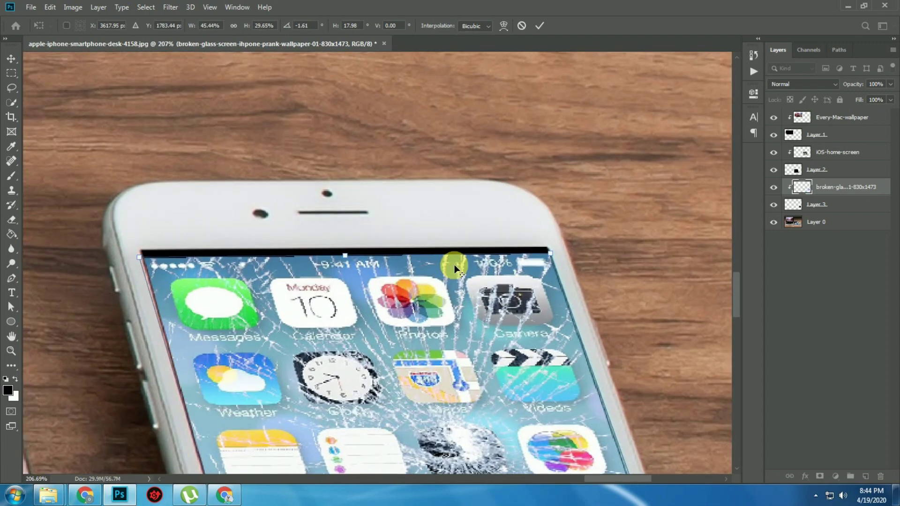
pyautogui.scroll(2, 455, 268)
pyautogui.moveTo(597, 250); pyautogui.dragTo(592, 236)
pyautogui.hscroll(-5, 468, 276)
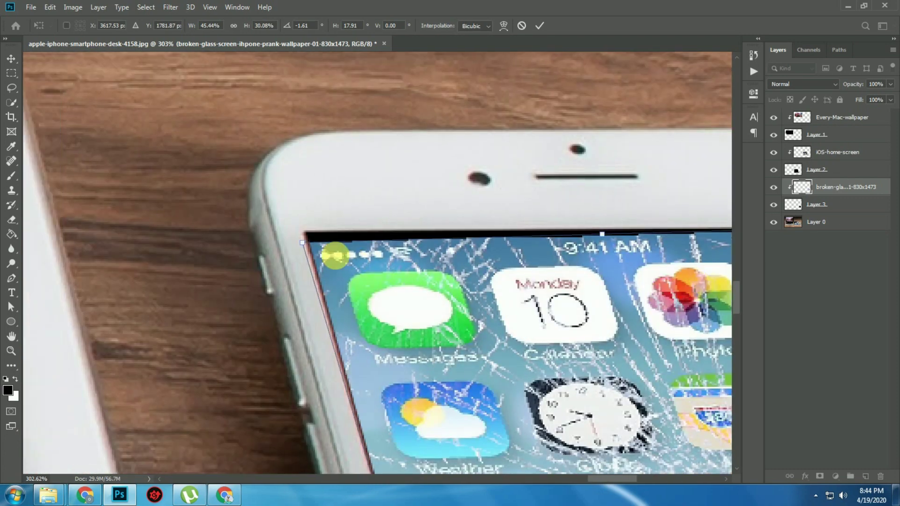
pyautogui.moveTo(305, 241); pyautogui.dragTo(304, 233)
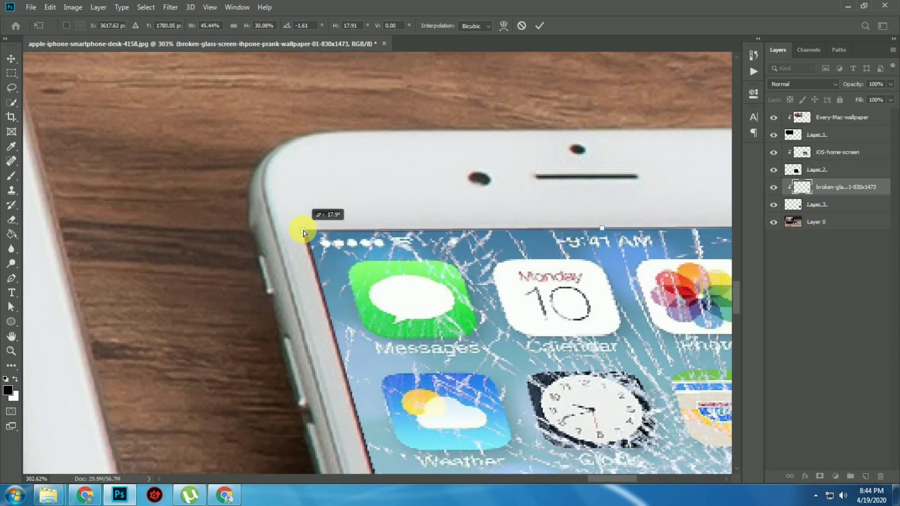
# Align the two lower corners of the broken-glass wallpaper with the phone display's corners and apply the distortion.
pyautogui.scroll(-6, 338, 260)
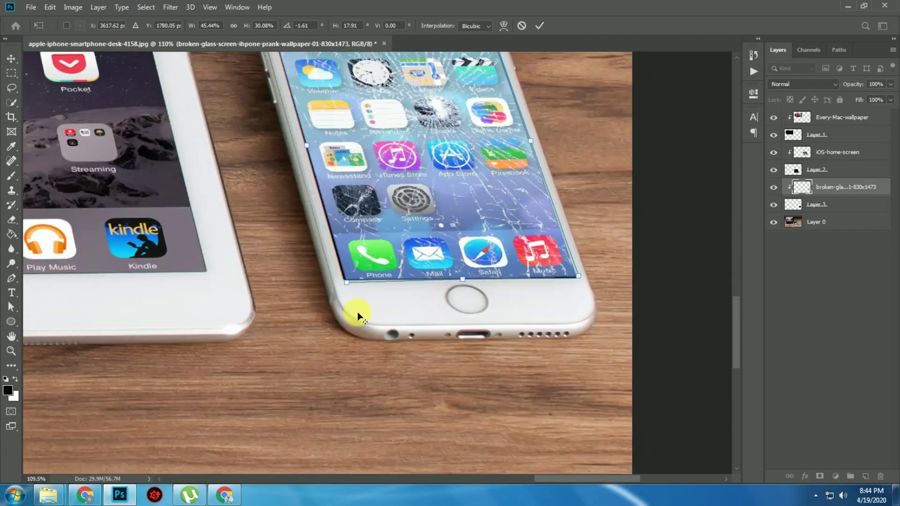
pyautogui.scroll(5, 357, 311)
pyautogui.moveTo(345, 280); pyautogui.dragTo(373, 394)
pyautogui.moveTo(647, 430); pyautogui.dragTo(291, 418)
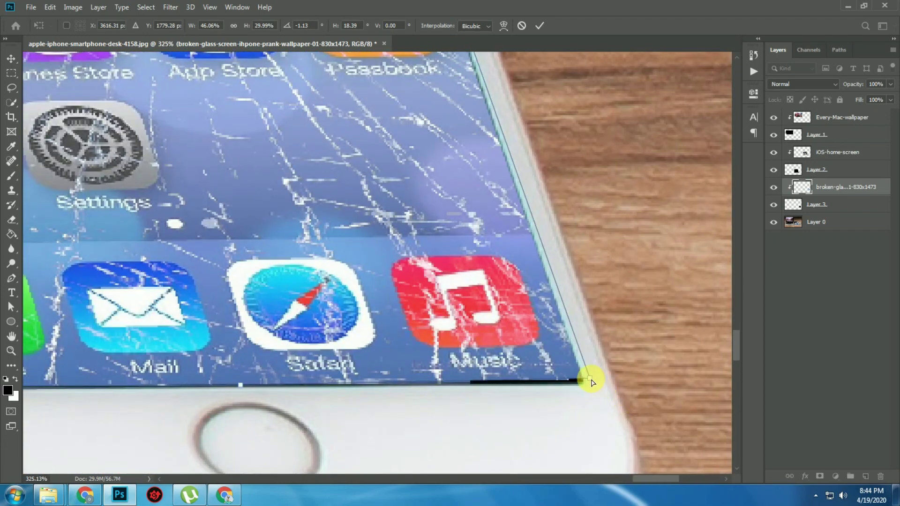
pyautogui.moveTo(590, 382); pyautogui.dragTo(590, 389)
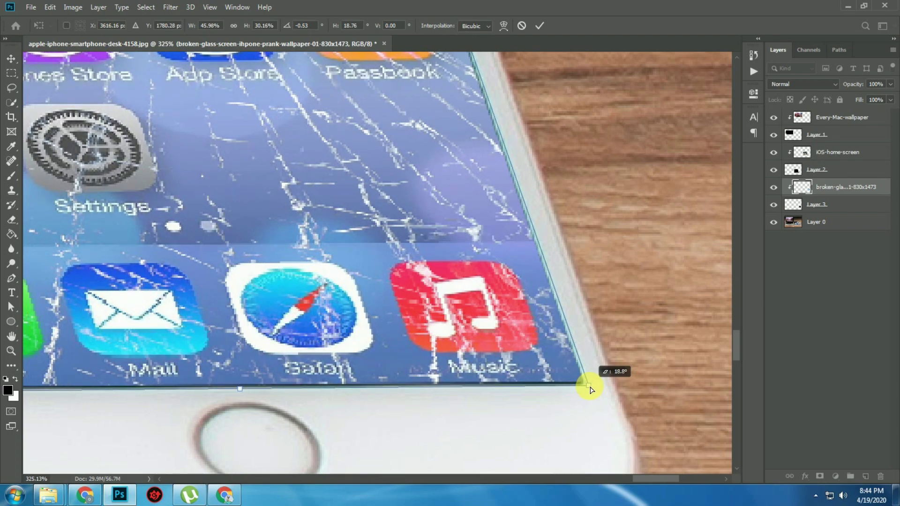
pyautogui.press('Return')
pyautogui.scroll(-5, 498, 311)
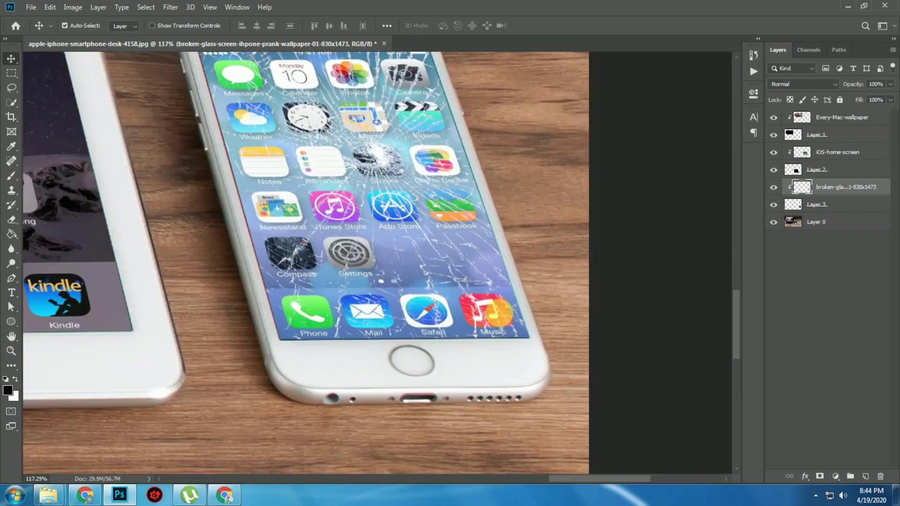
pyautogui.scroll(-5, 500, 315)
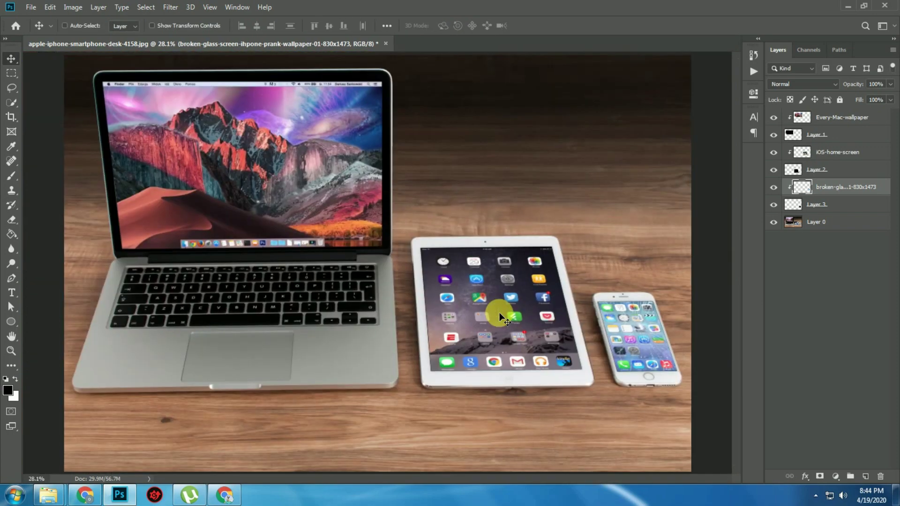